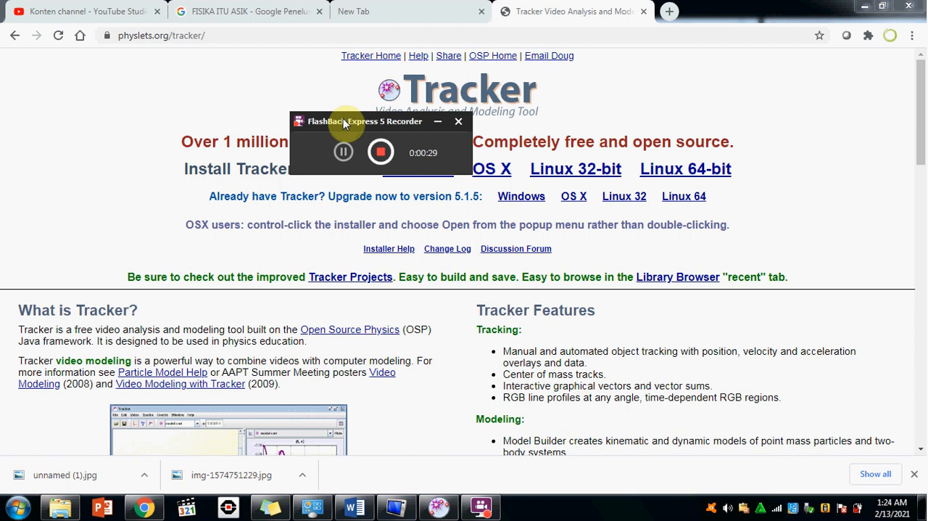
# Switch to the Tracker application and maximize its window.
pyautogui.doubleClick(375, 306)
pyautogui.click(438, 506)
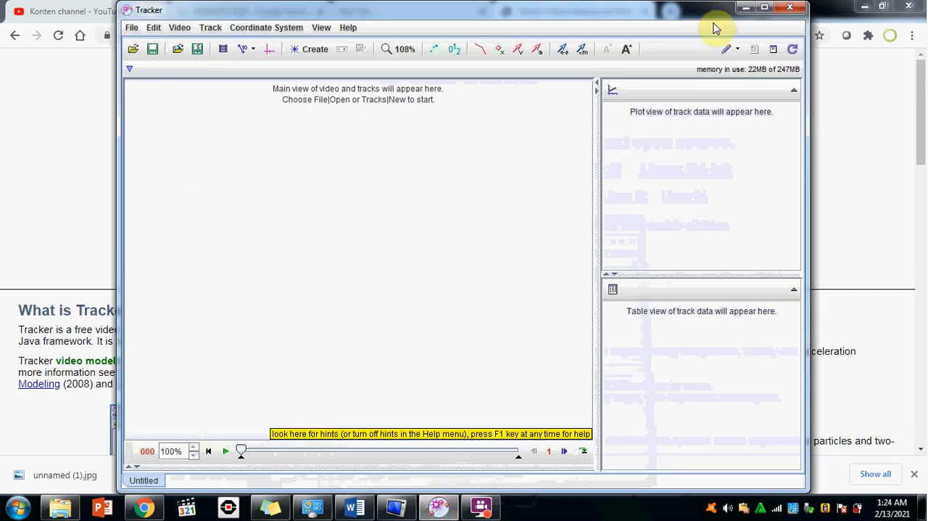
pyautogui.click(765, 7)
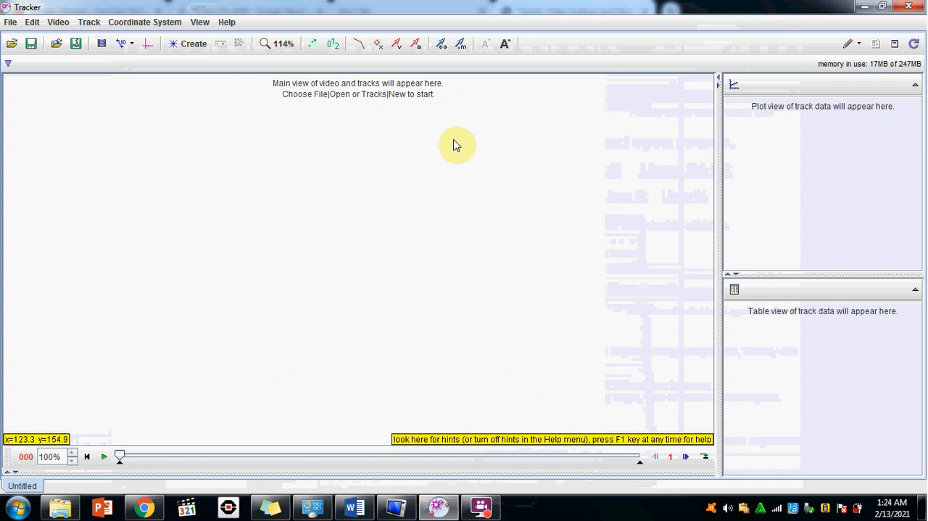
# Import the video "David Scott does the feather hammer experiment on the moon _ Science News 00_00_27-00_00_47.mp4".
pyautogui.click(58, 23)
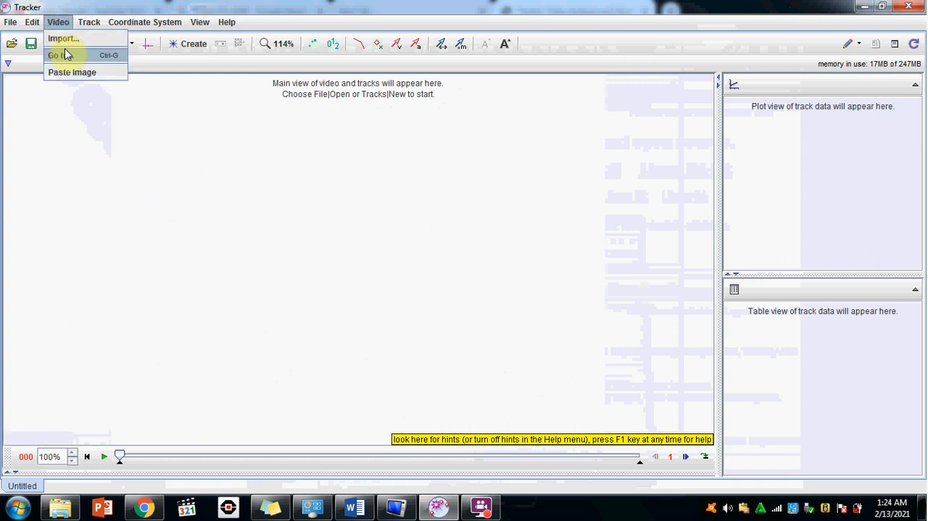
pyautogui.click(61, 41)
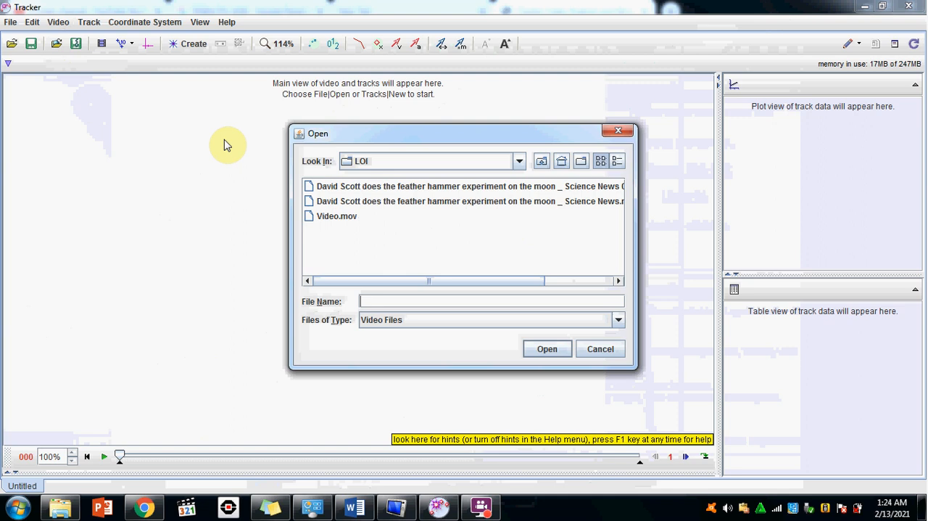
pyautogui.click(354, 190)
pyautogui.doubleClick(354, 192)
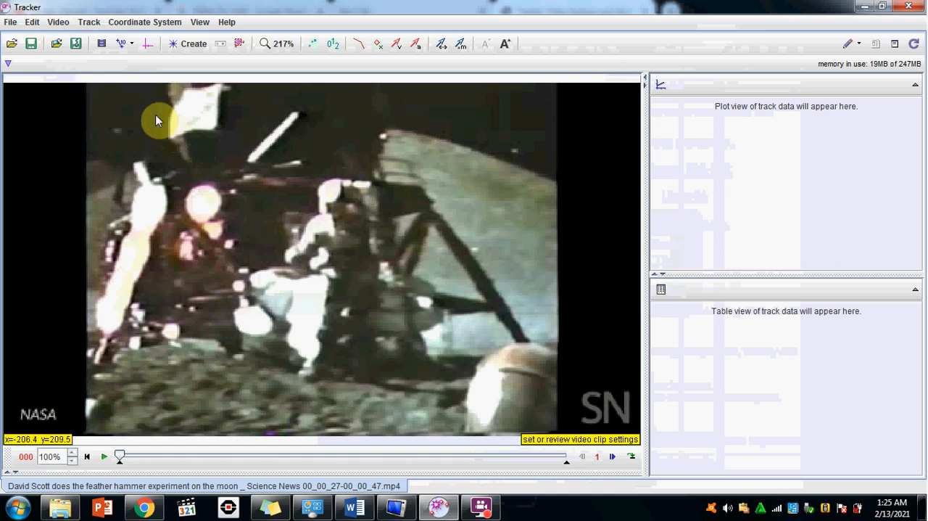
# Review the clip settings and play the video, pausing at the start and end of the hammer's fall to identify those frames.
pyautogui.click(101, 45)
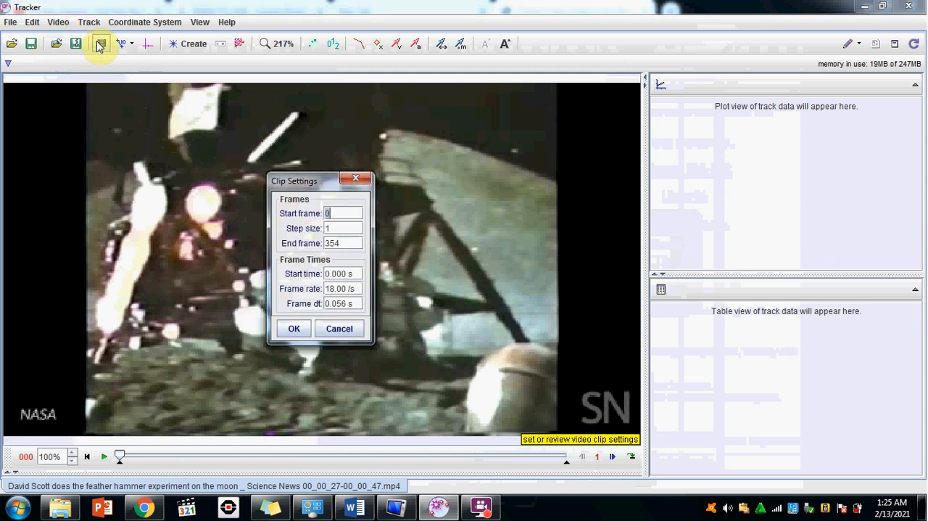
pyautogui.click(295, 328)
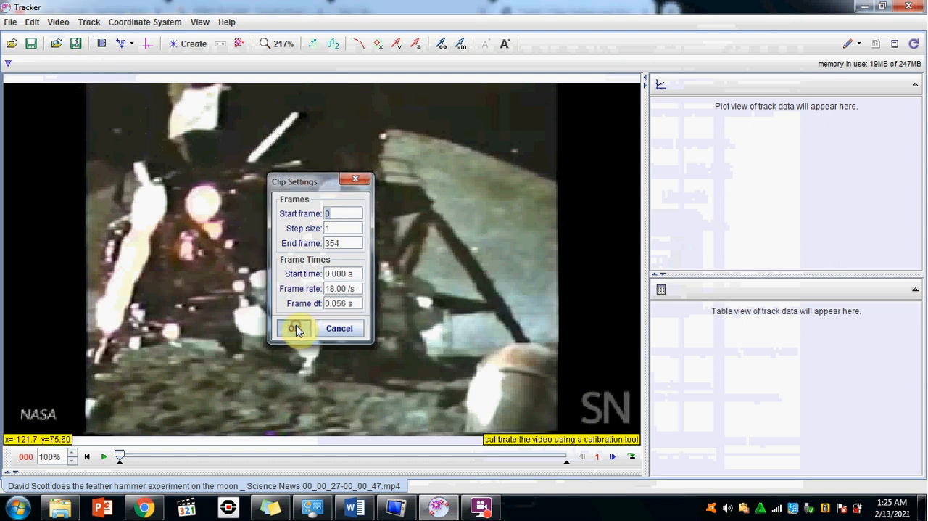
pyautogui.click(105, 456)
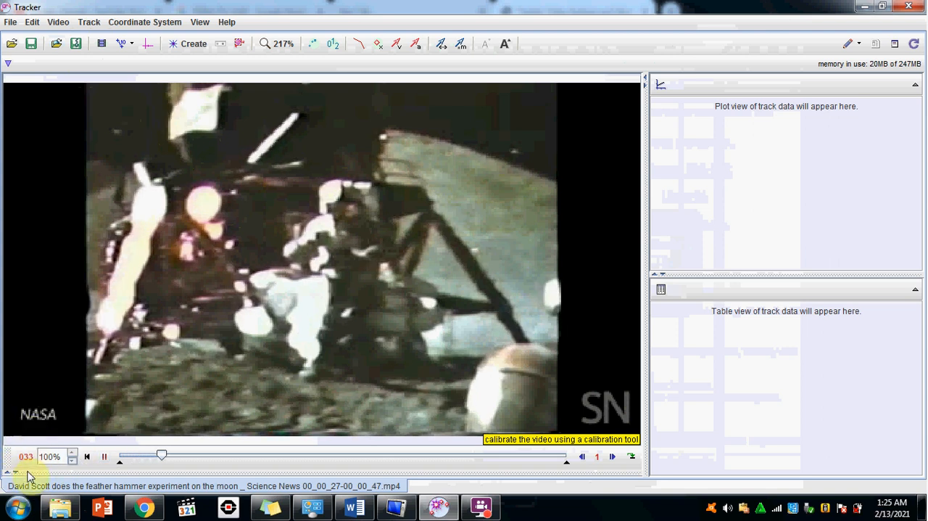
pyautogui.click(103, 458)
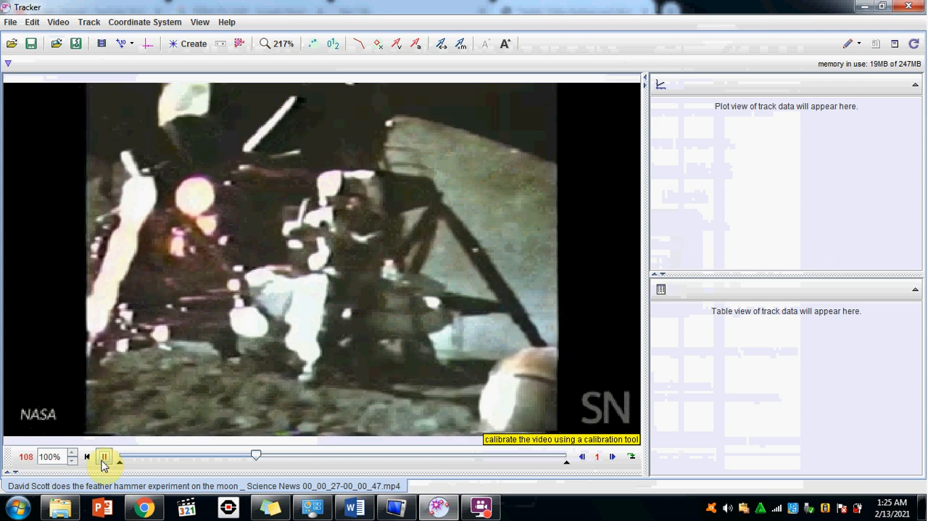
pyautogui.click(103, 462)
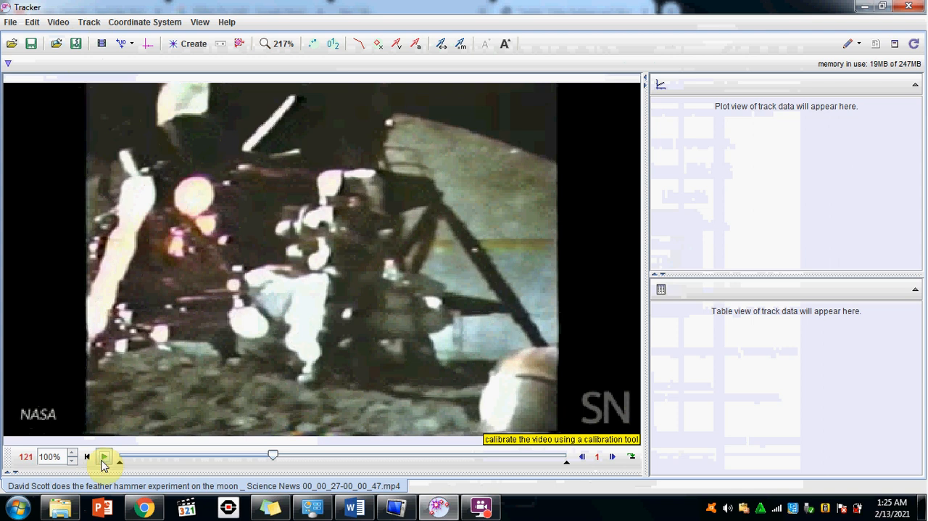
pyautogui.click(102, 462)
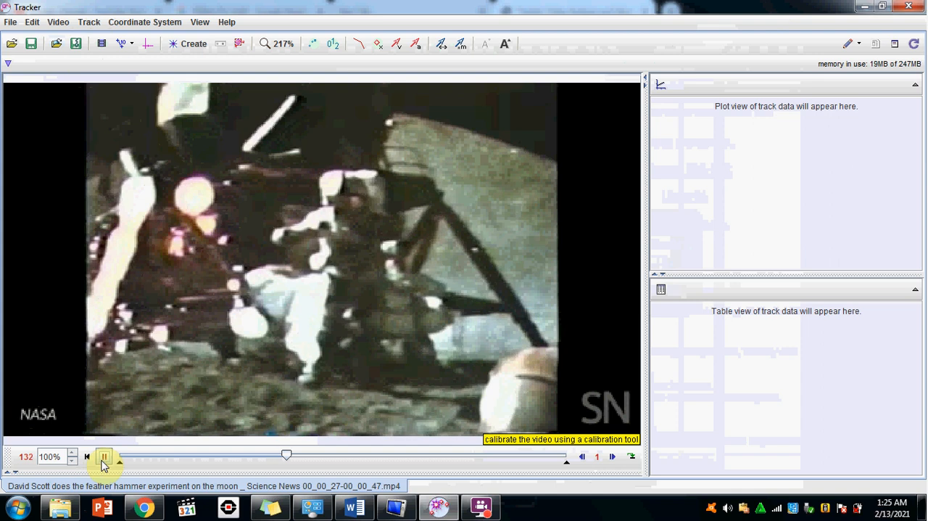
pyautogui.click(103, 462)
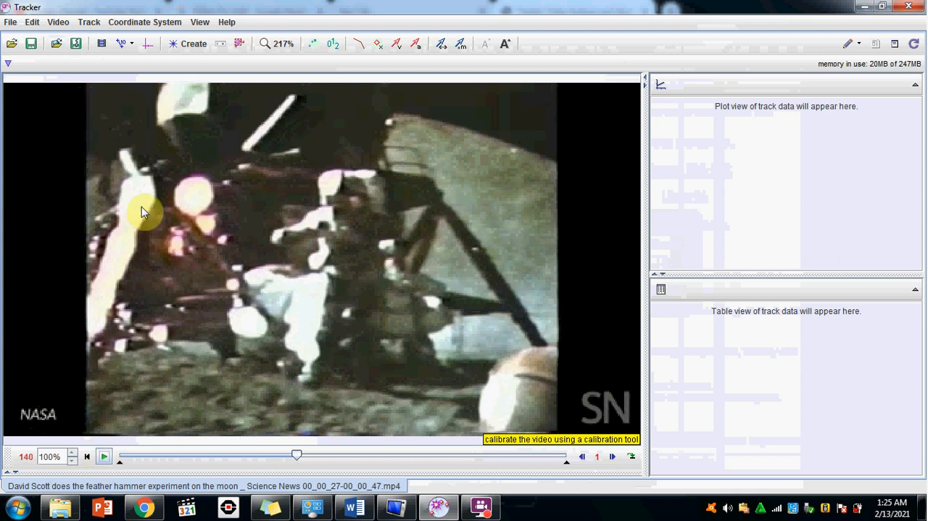
# Set the video clip's start frame to 121 and its end frame to 140.
pyautogui.click(102, 44)
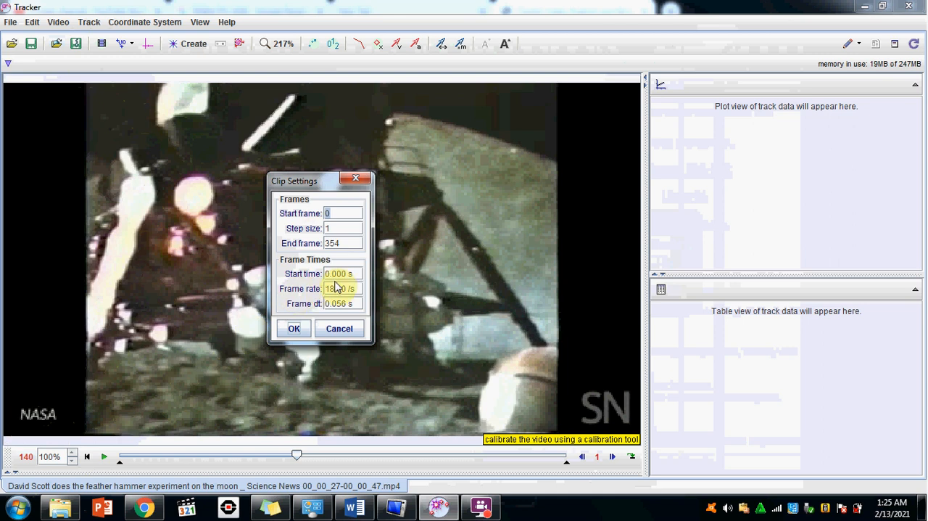
pyautogui.click(340, 213)
pyautogui.write('121')
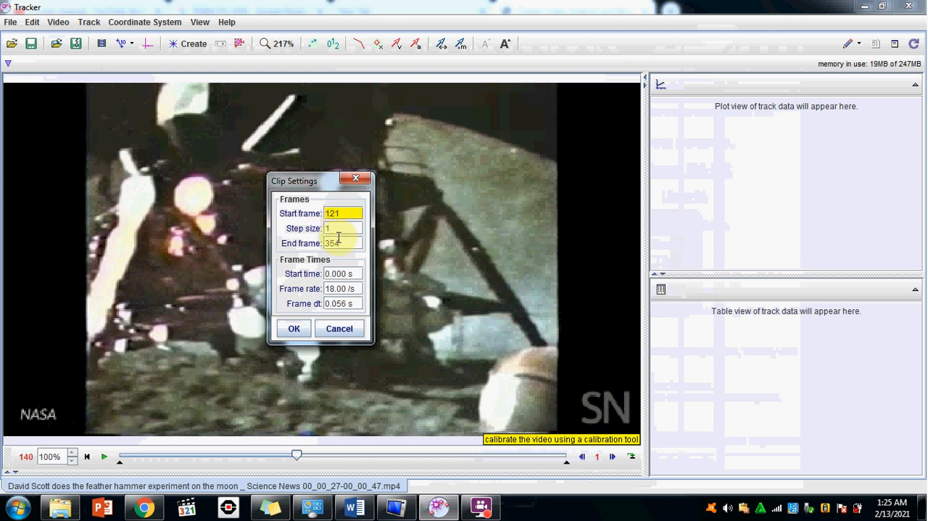
pyautogui.click(338, 243)
pyautogui.write('140')
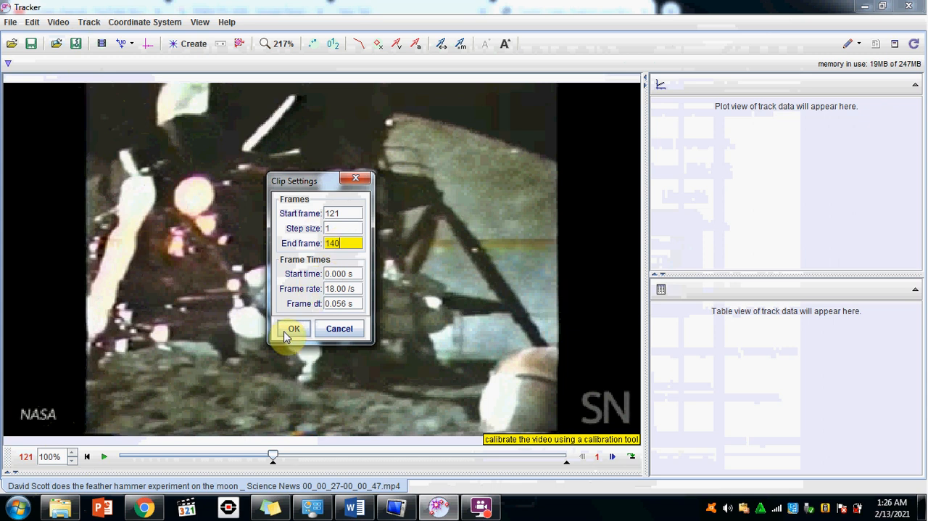
pyautogui.click(292, 329)
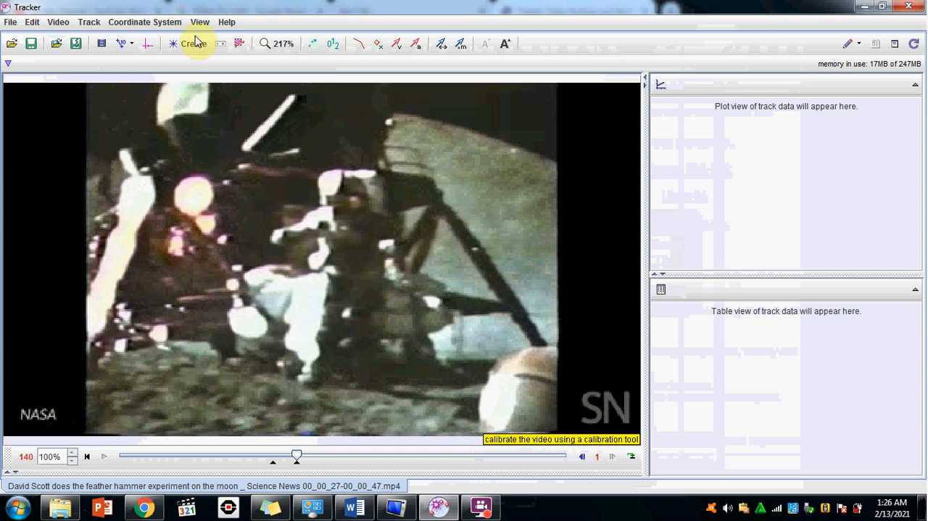
# Add a calibration stick from the astronaut's head down to the feet near the clip's start and set its length to 1.9 m.
pyautogui.click(90, 23)
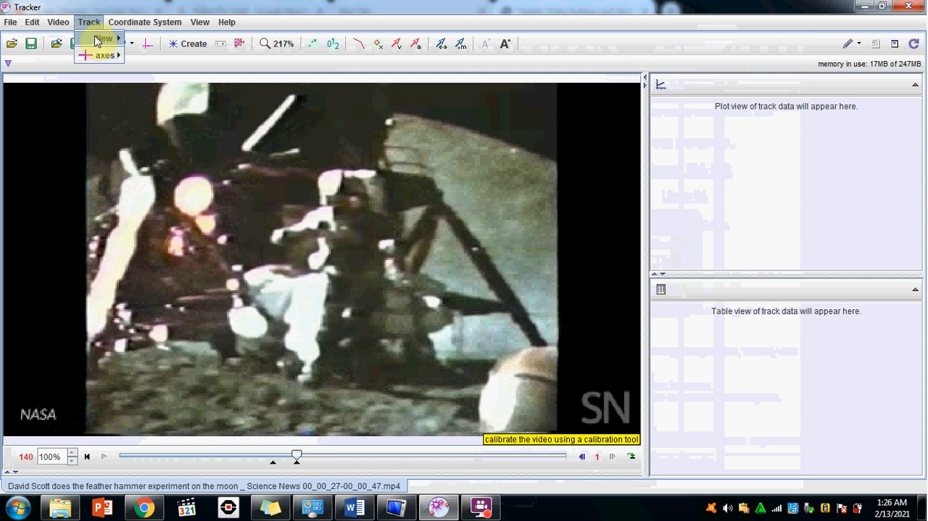
pyautogui.click(101, 37)
pyautogui.click(161, 194)
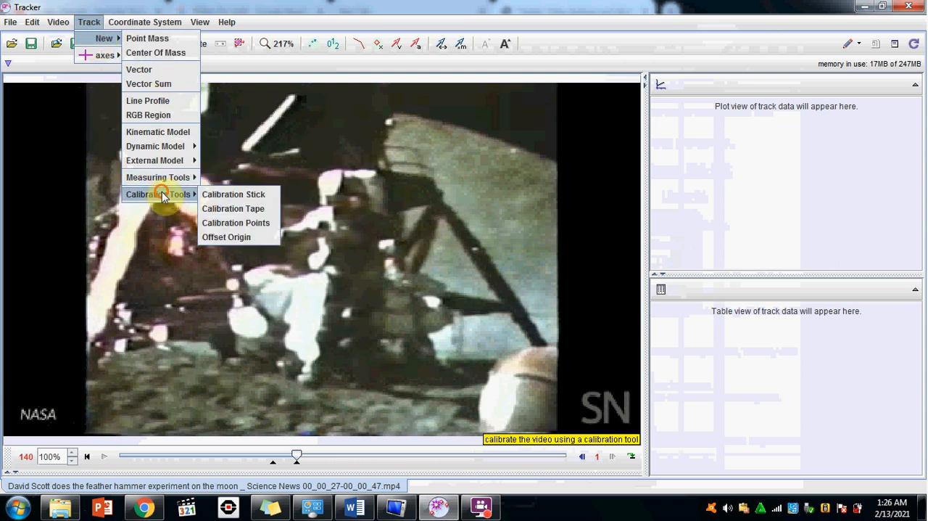
pyautogui.click(233, 195)
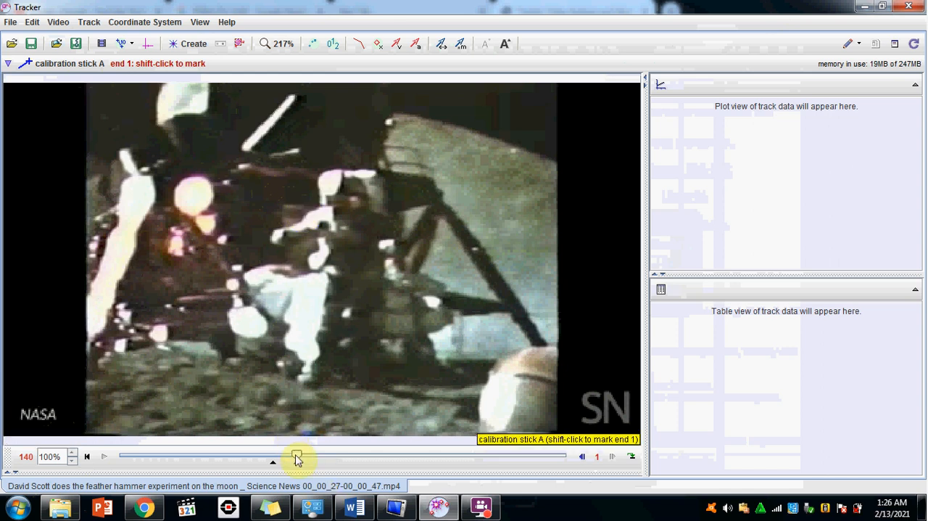
pyautogui.moveTo(295, 458); pyautogui.dragTo(272, 458)
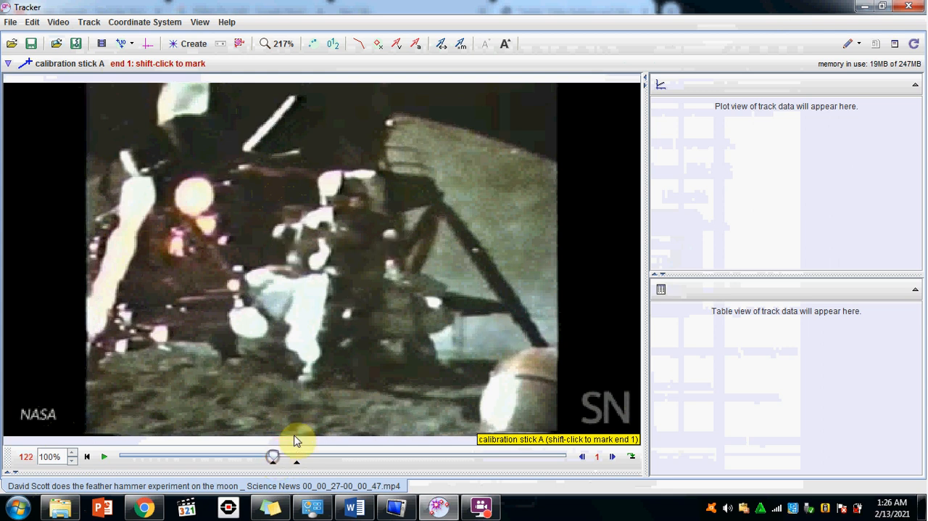
pyautogui.keyDown('shift'); pyautogui.click(348, 178); pyautogui.keyUp('shift')
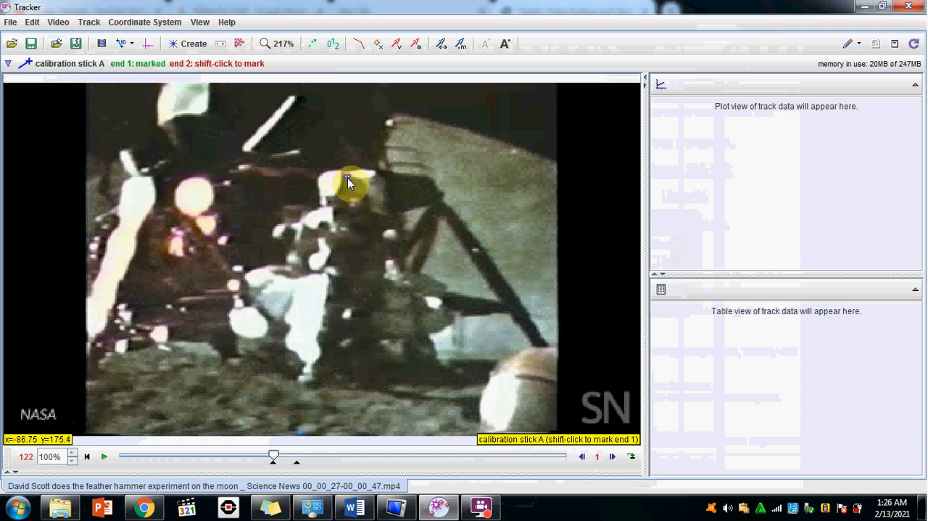
pyautogui.keyDown('shift'); pyautogui.click(350, 382); pyautogui.keyUp('shift')
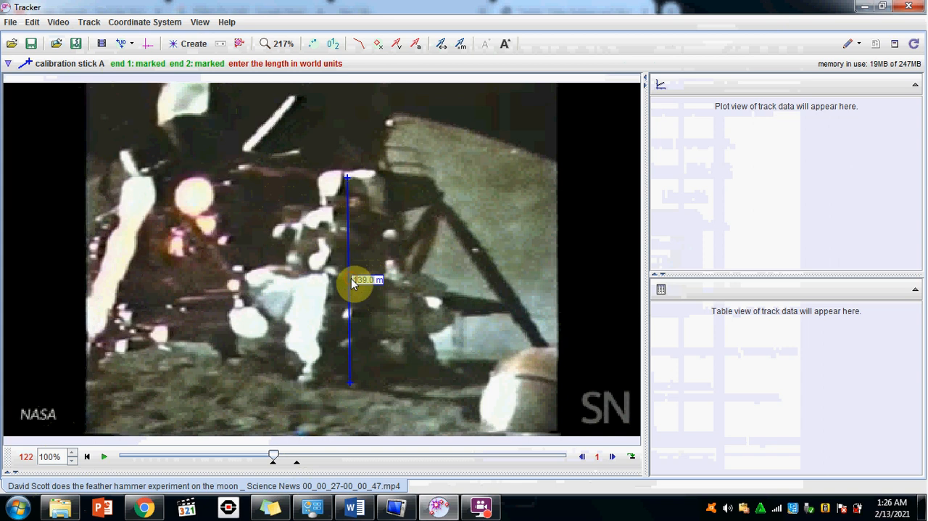
pyautogui.write('1.9')
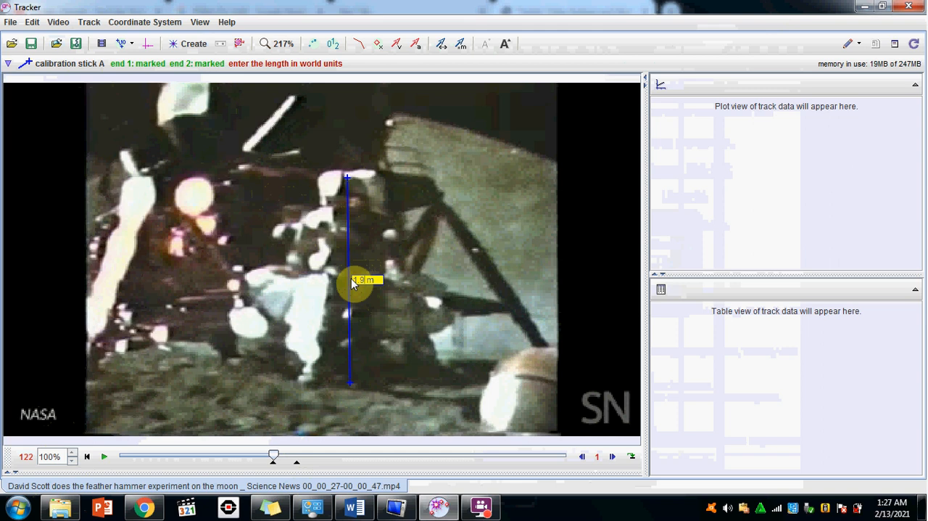
# Show the coordinate axes and move their origin to the upper end of the calibration stick at the astronaut's head.
pyautogui.click(151, 45)
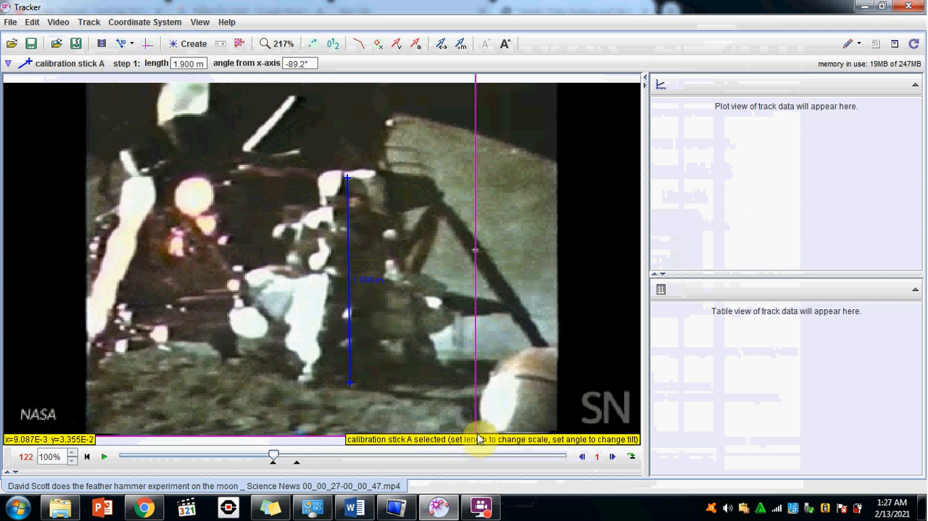
pyautogui.moveTo(476, 439); pyautogui.dragTo(349, 182)
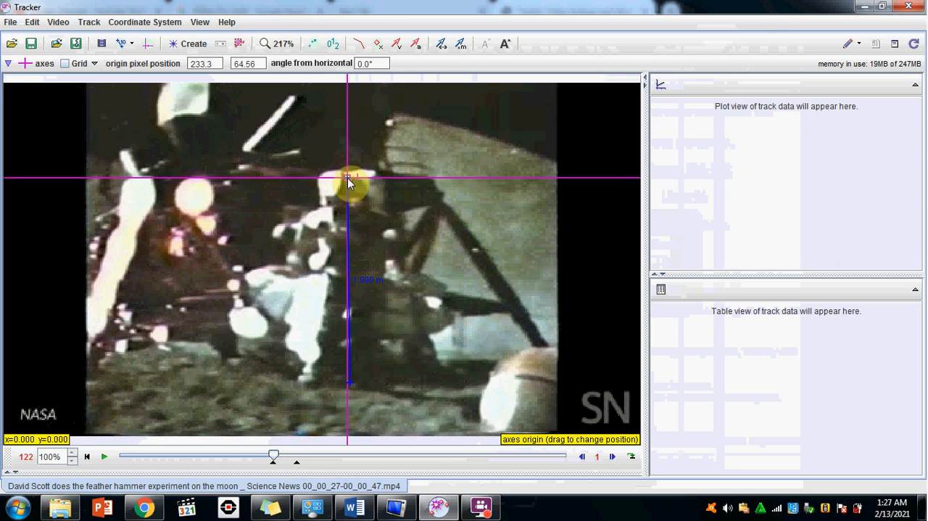
pyautogui.click(348, 178)
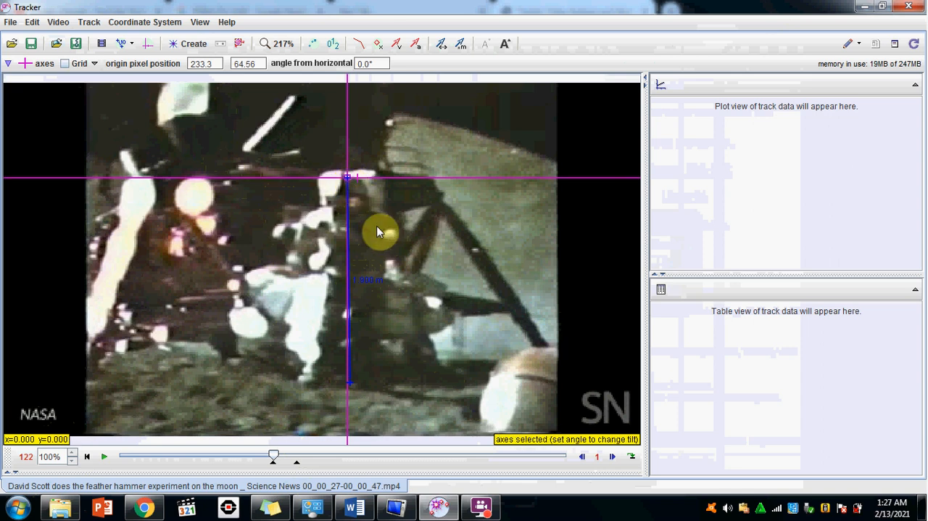
# Create a point mass track and name it HAMMER.
pyautogui.click(88, 22)
pyautogui.moveTo(103, 39)
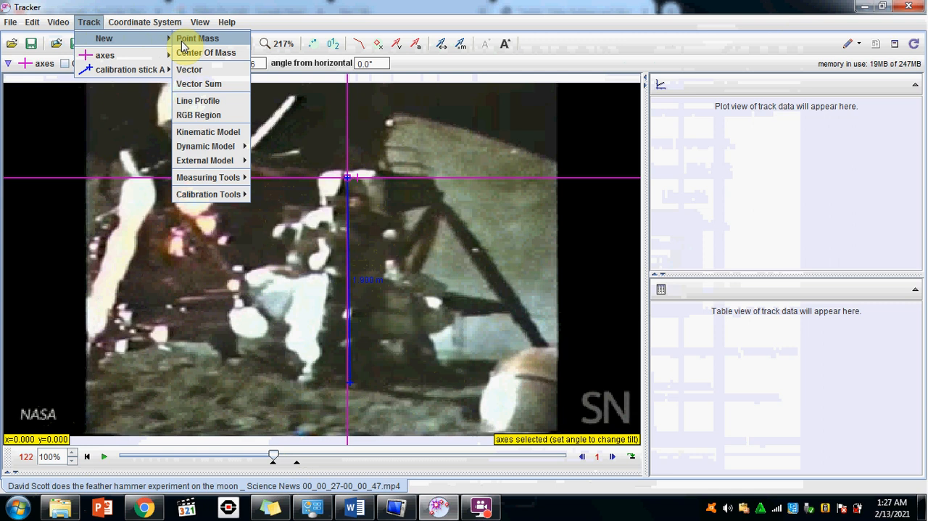
pyautogui.click(182, 45)
pyautogui.click(127, 122)
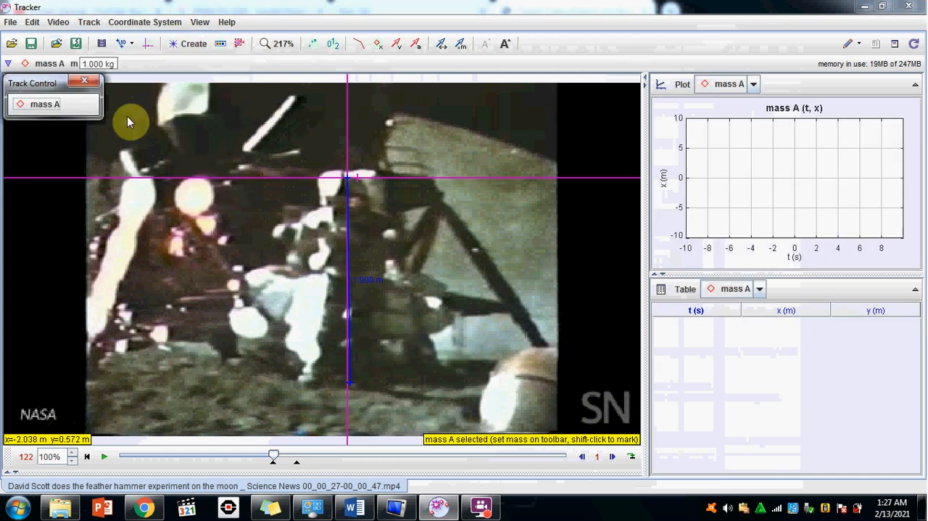
pyautogui.click(43, 111)
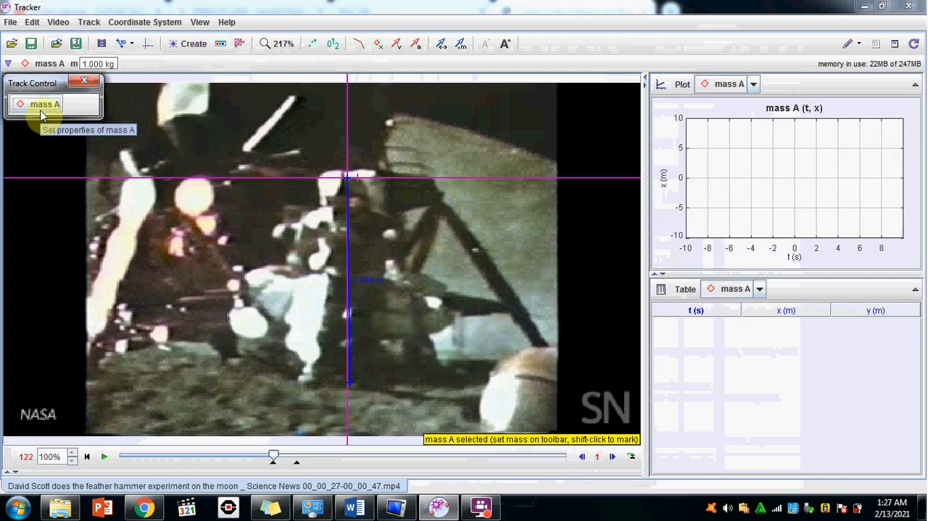
pyautogui.click(41, 115)
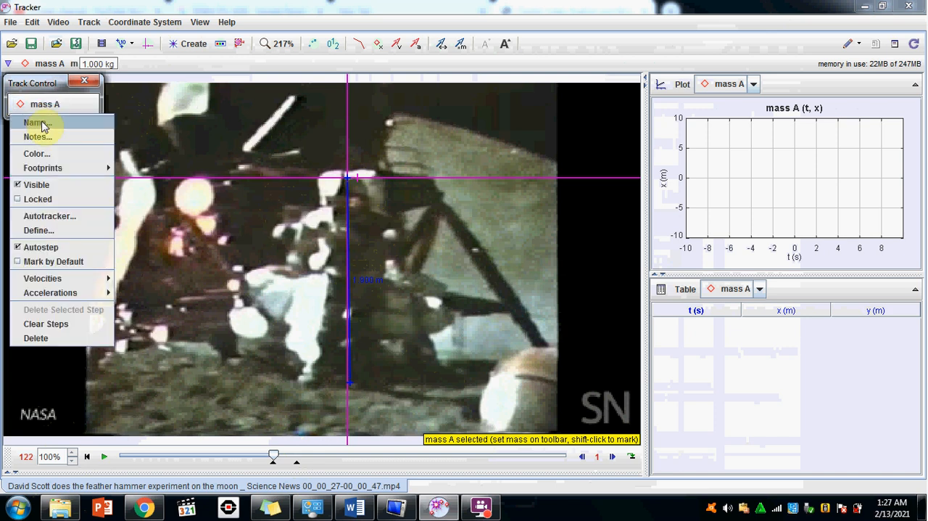
pyautogui.click(42, 120)
pyautogui.write('HAMMER')
pyautogui.press('Return')
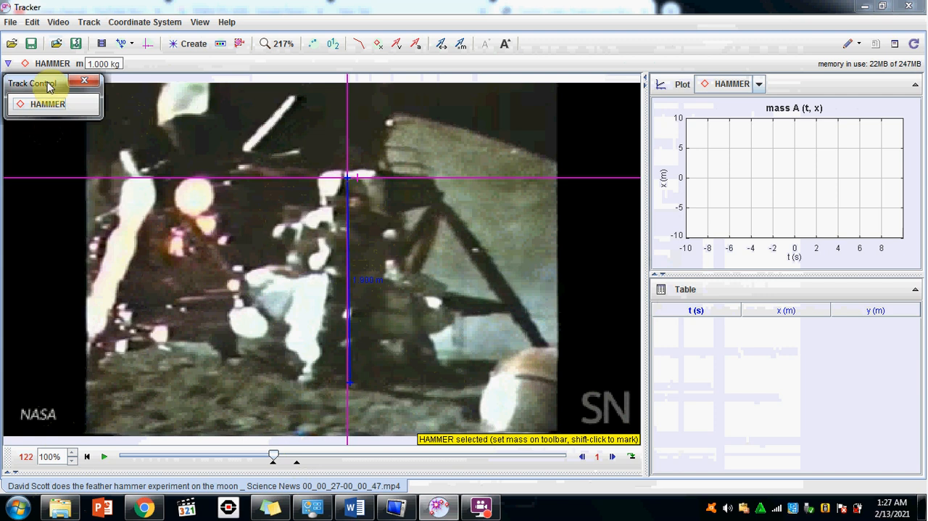
# Open the Autotracker for the HAMMER track and set a key frame on the hammer at frame 121.
pyautogui.click(89, 22)
pyautogui.moveTo(93, 40)
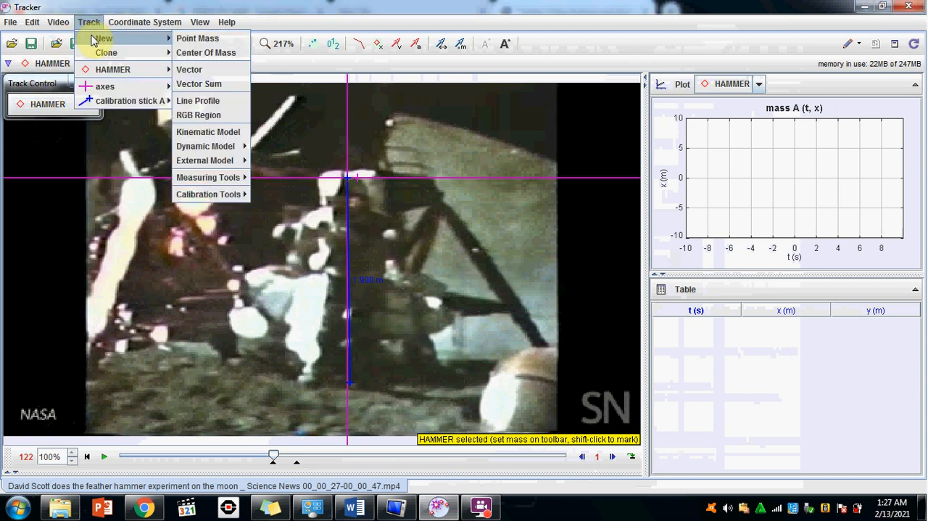
pyautogui.moveTo(156, 69)
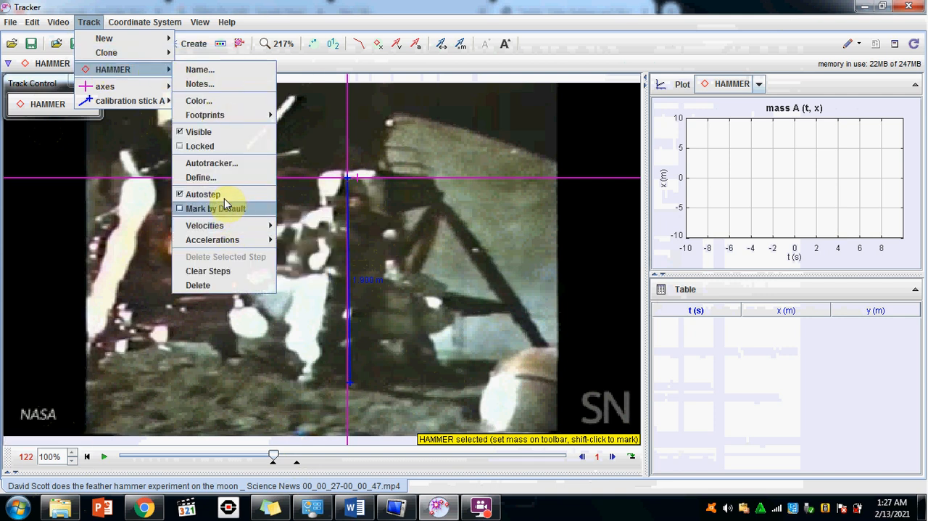
pyautogui.click(219, 167)
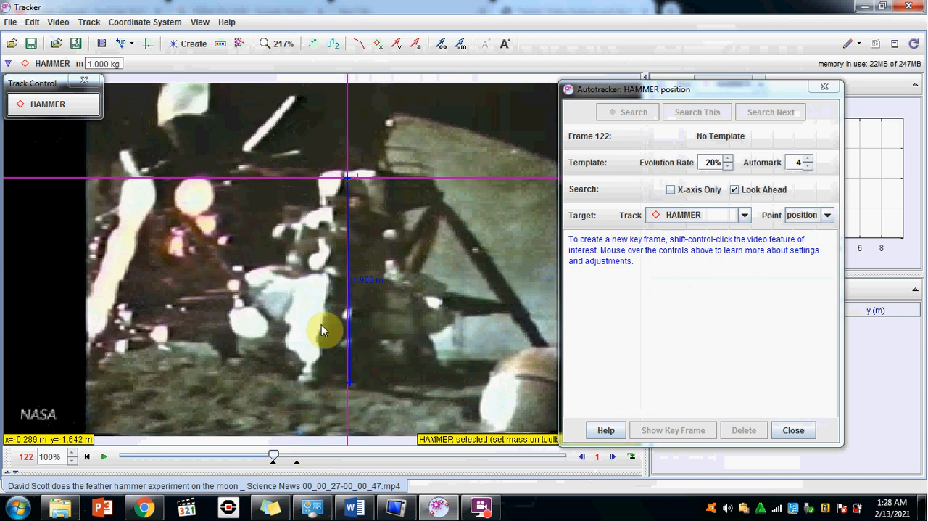
pyautogui.moveTo(272, 455); pyautogui.dragTo(272, 459)
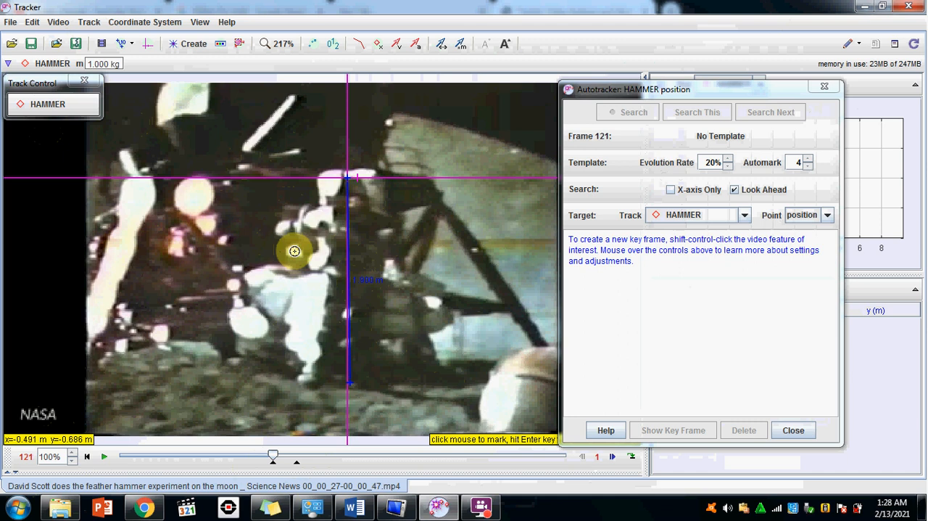
pyautogui.keyDown('ctrl'); pyautogui.keyDown('shift'); pyautogui.click(294, 251); pyautogui.keyUp('shift'); pyautogui.keyUp('ctrl')
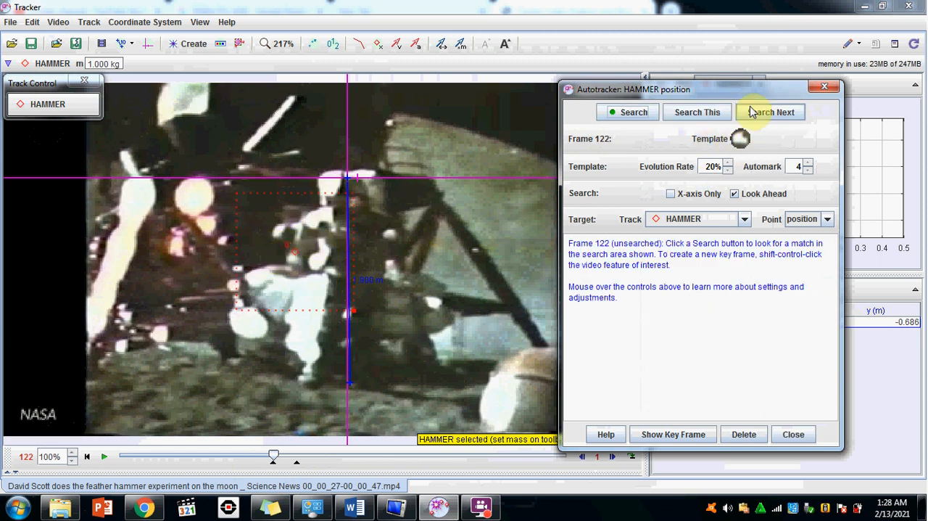
# Try to autotrack the hammer forward from the key frame, and close the Autotracker.
pyautogui.click(631, 112)
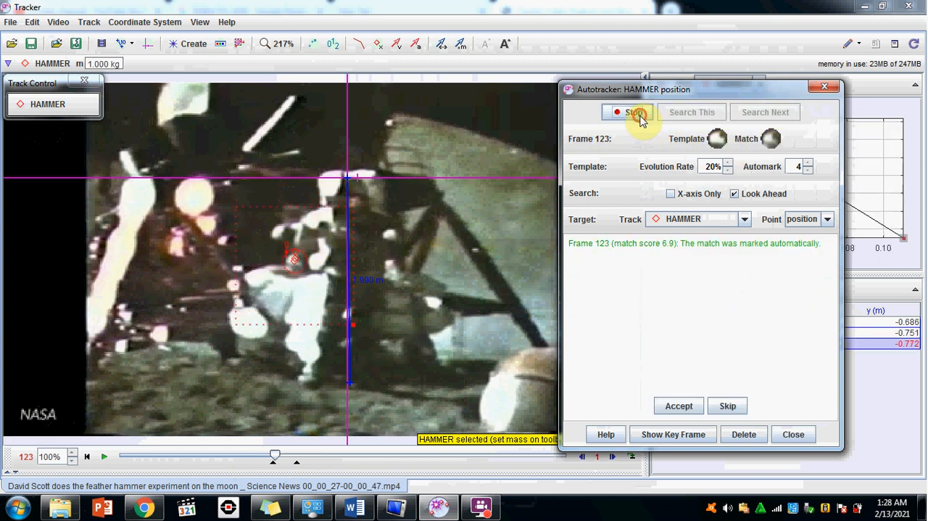
pyautogui.click(641, 119)
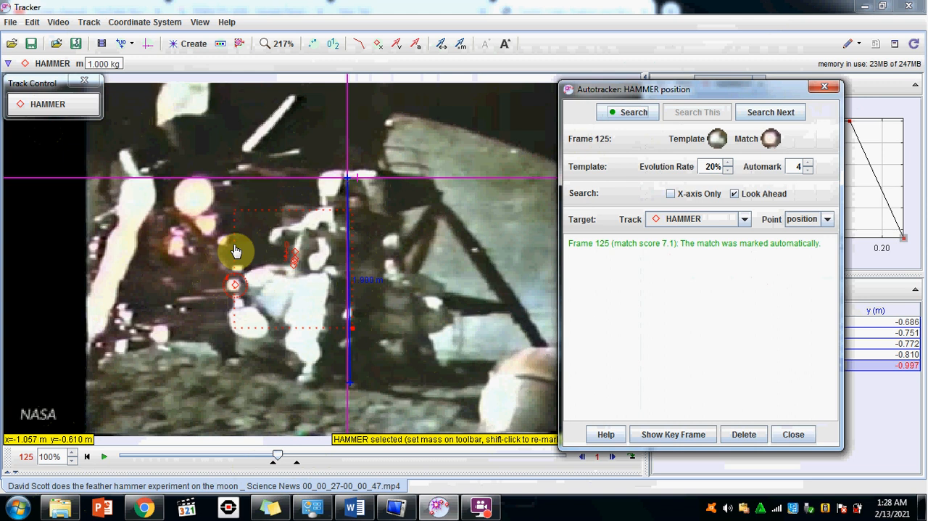
pyautogui.click(236, 290)
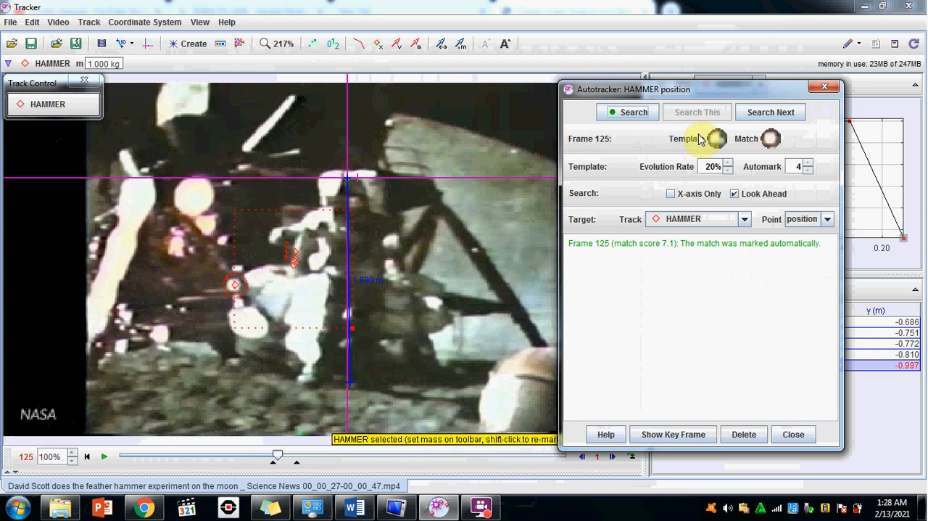
pyautogui.click(828, 91)
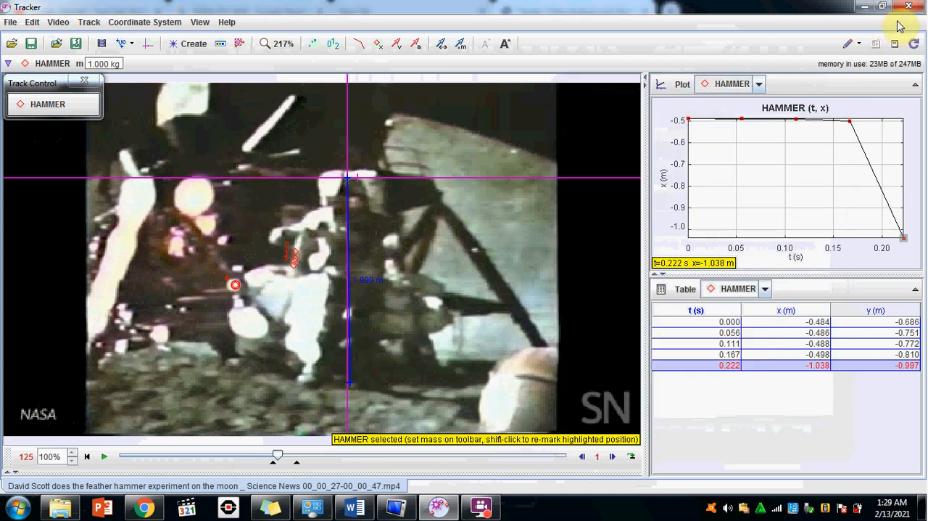
# Close Tracker without saving the changes to the video analysis and start it again.
pyautogui.click(907, 11)
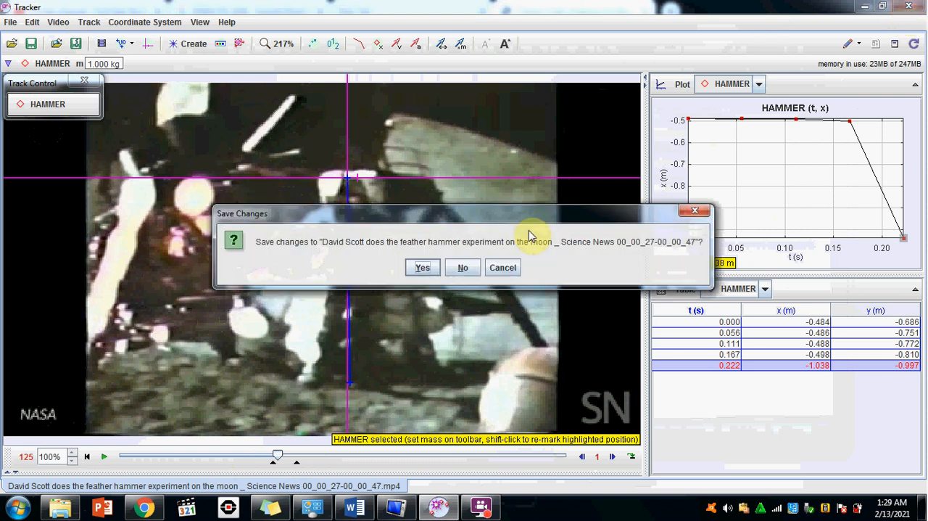
pyautogui.click(468, 267)
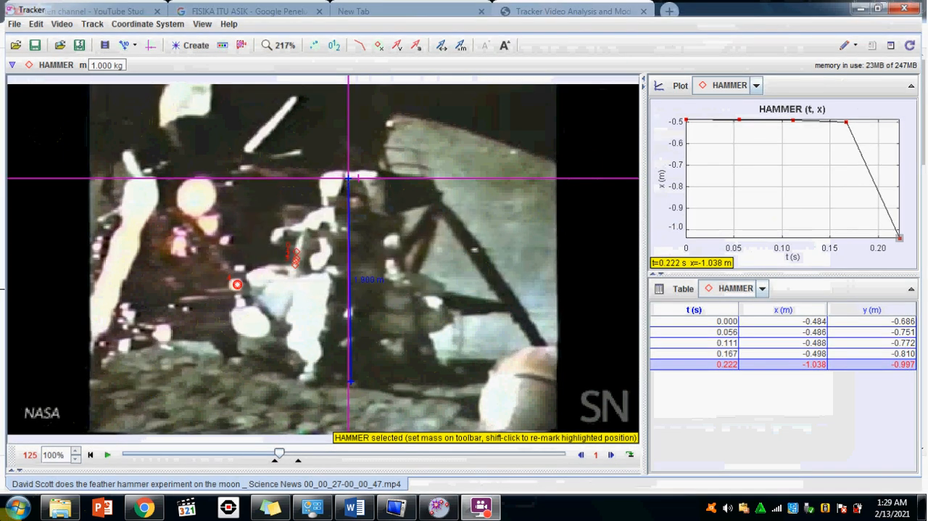
pyautogui.click(18, 508)
pyautogui.click(42, 269)
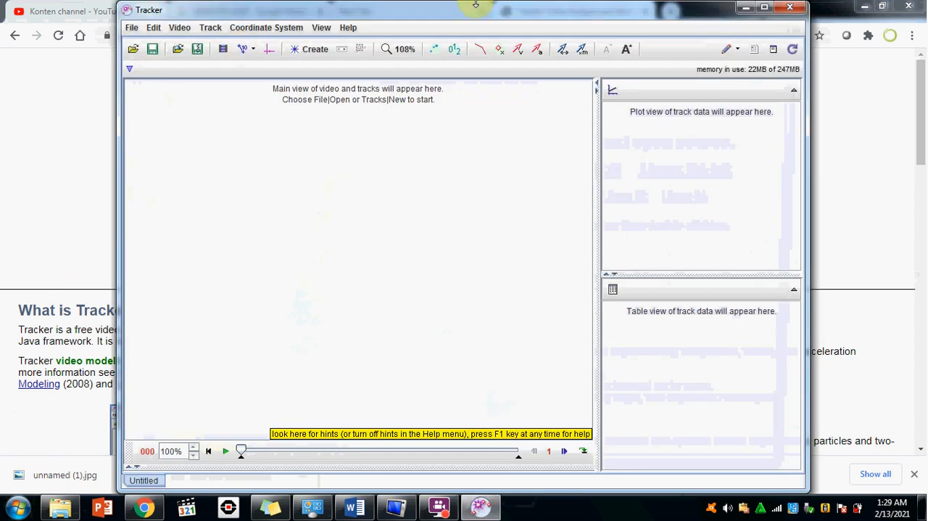
# Import the video "David Scott does the feather hammer experiment on the moon _ Science News 00_00_27-00_00_47.mp4".
pyautogui.click(179, 31)
pyautogui.click(178, 43)
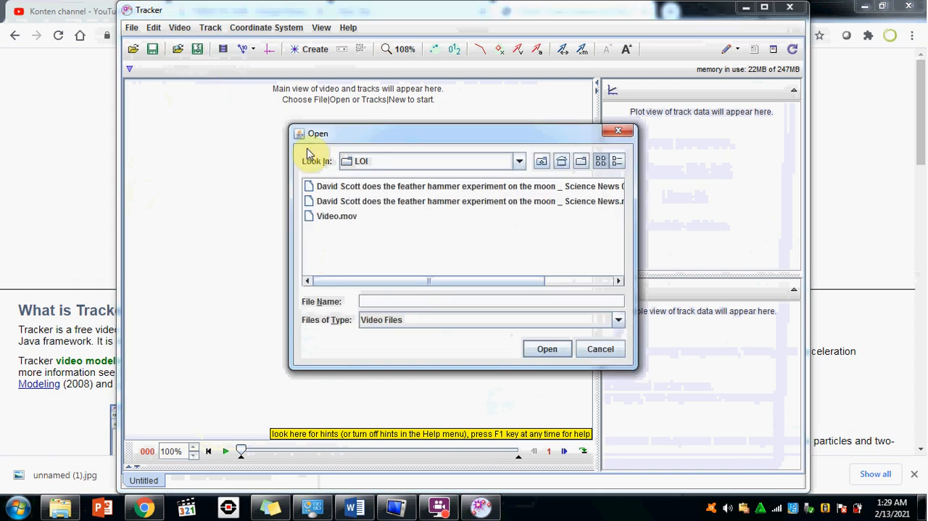
pyautogui.doubleClick(325, 186)
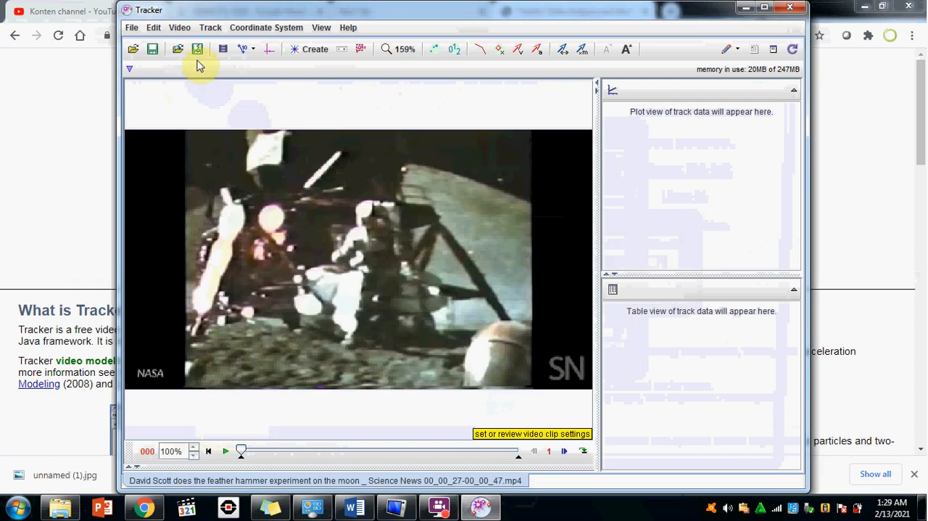
# Add a nearly vertical calibration stick from the astronaut's head to the feet and set its length to 1.9 m.
pyautogui.click(210, 28)
pyautogui.moveTo(212, 51)
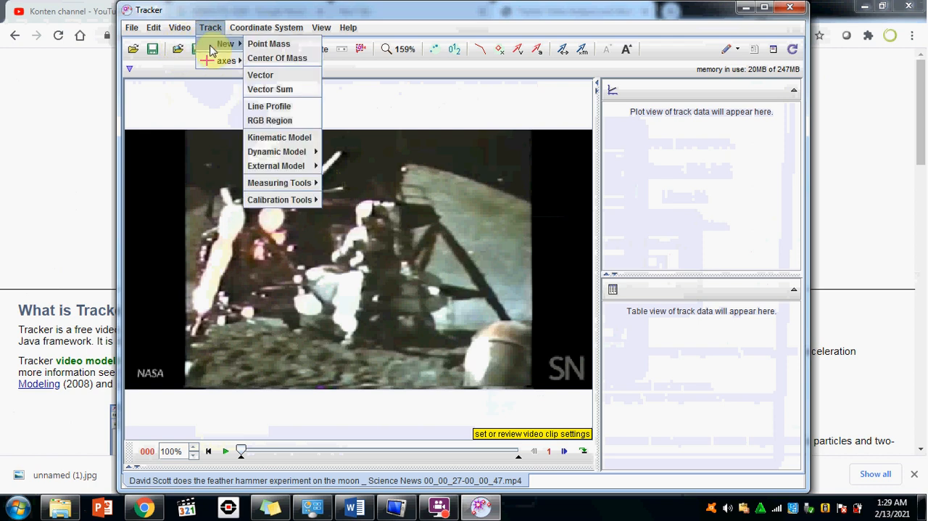
pyautogui.moveTo(286, 200)
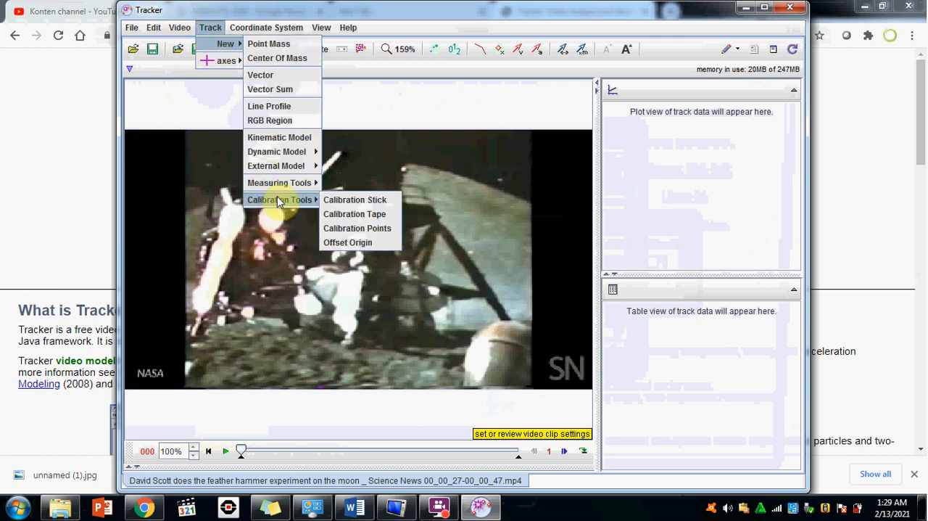
pyautogui.click(330, 201)
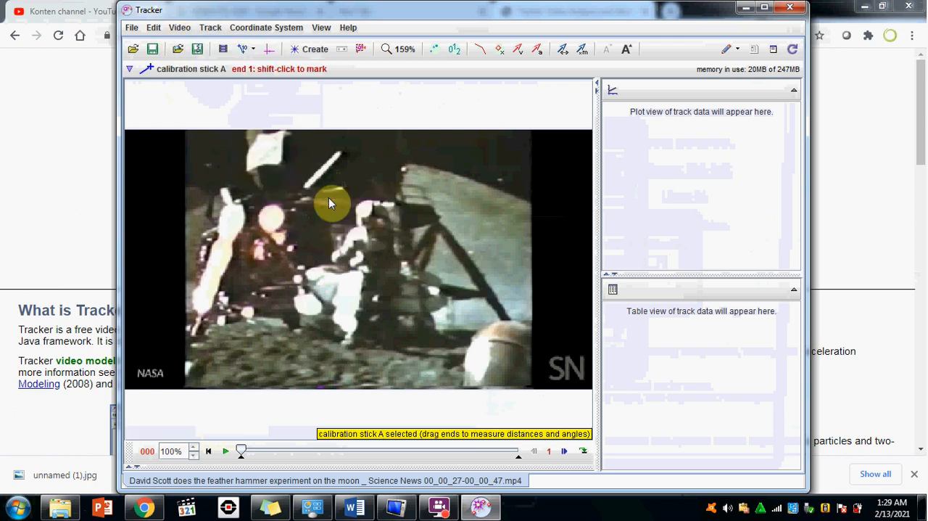
pyautogui.keyDown('shift'); pyautogui.click(374, 207); pyautogui.keyUp('shift')
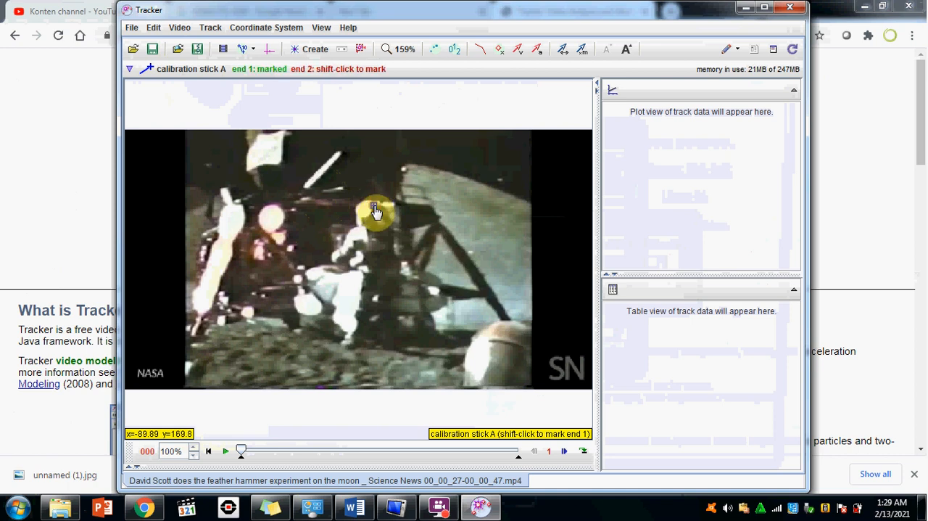
pyautogui.keyDown('shift'); pyautogui.click(383, 340); pyautogui.keyUp('shift')
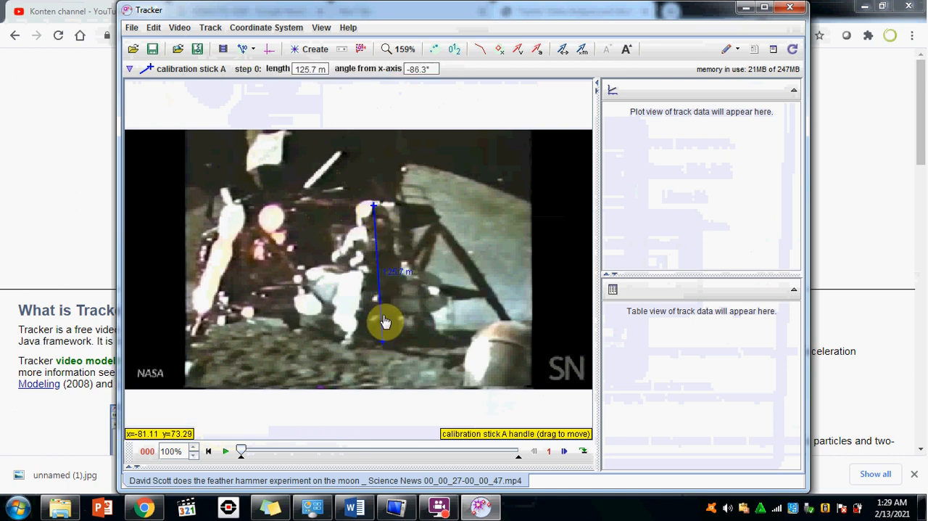
pyautogui.moveTo(383, 338); pyautogui.dragTo(376, 338)
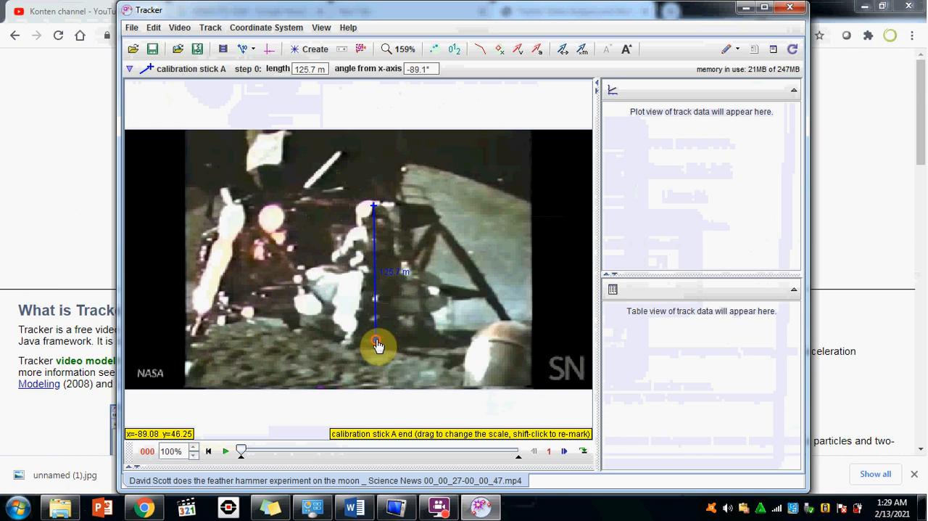
pyautogui.click(403, 275)
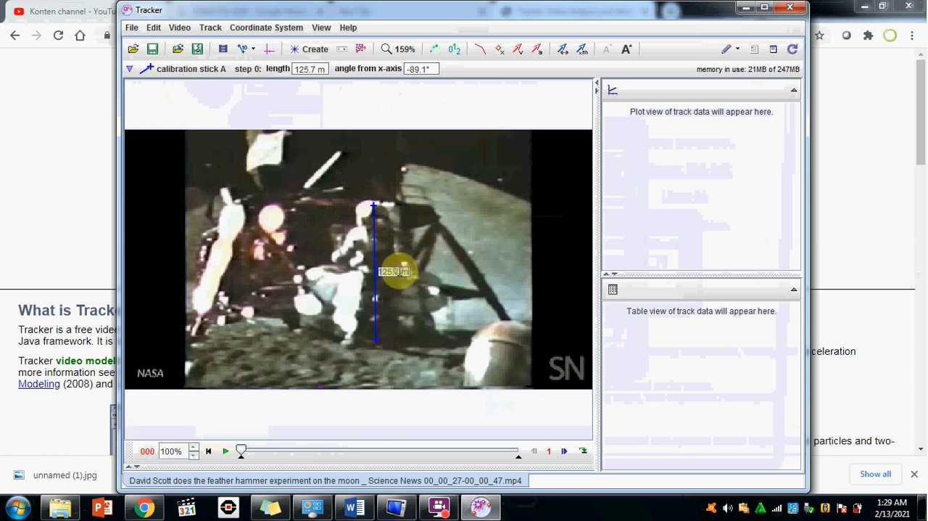
pyautogui.write('1.9')
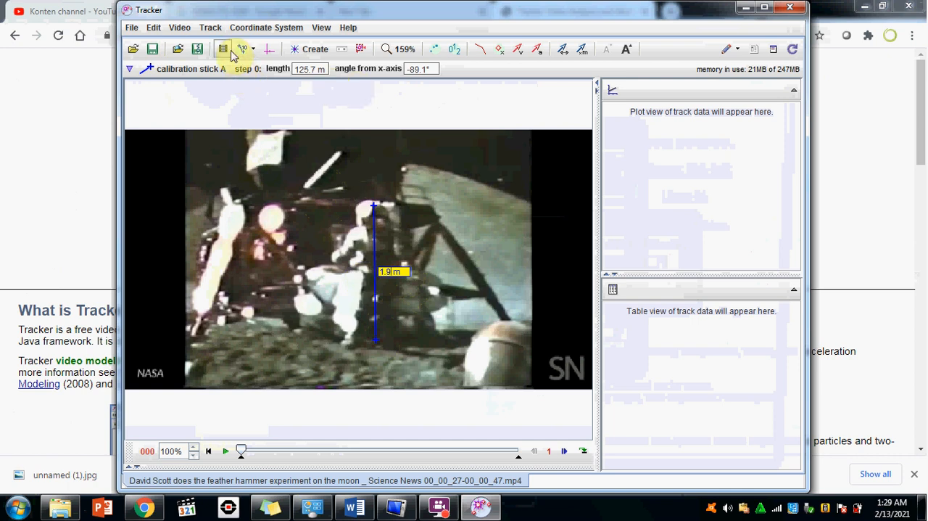
# Show the coordinate axes and place their origin on the calibration stick's upper end at the astronaut's head.
pyautogui.click(269, 49)
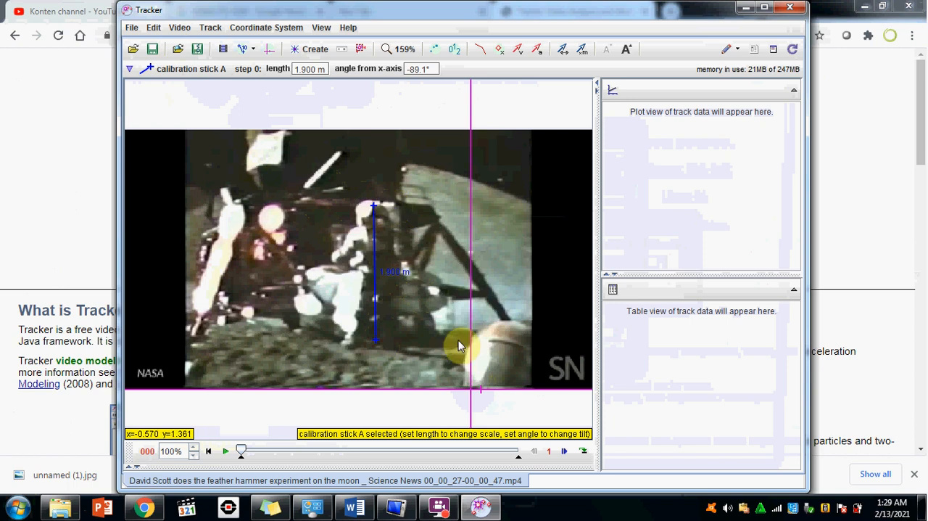
pyautogui.moveTo(472, 389); pyautogui.dragTo(371, 204)
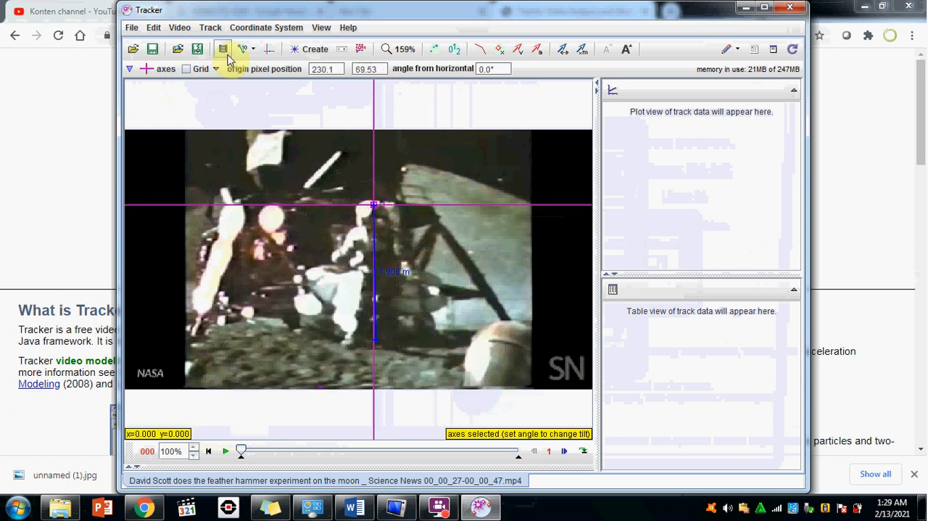
# Set the clip's start frame to 120 and its end frame to 138 in the clip settings.
pyautogui.click(224, 47)
pyautogui.click(376, 213)
pyautogui.press('BackSpace')
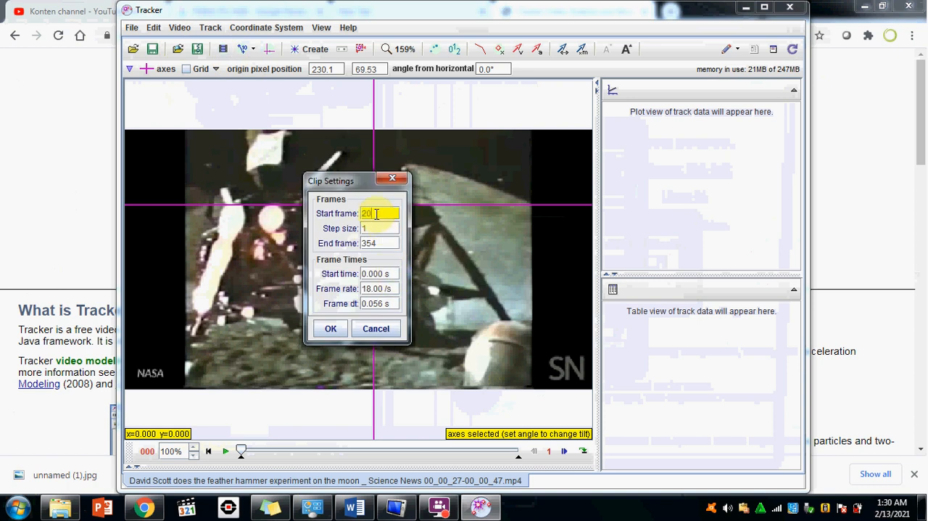
pyautogui.write('120')
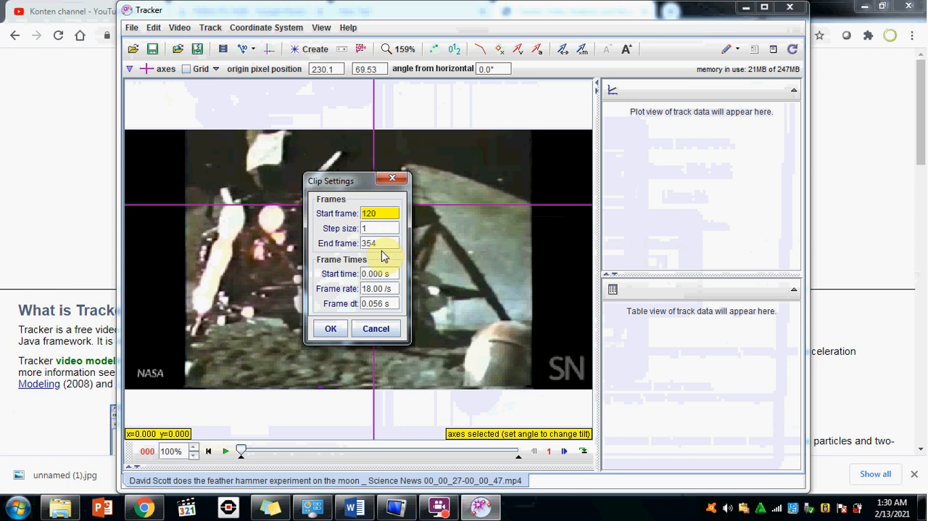
pyautogui.click(380, 242)
pyautogui.press('BackSpace')
pyautogui.press('BackSpace')
pyautogui.press('BackSpace')
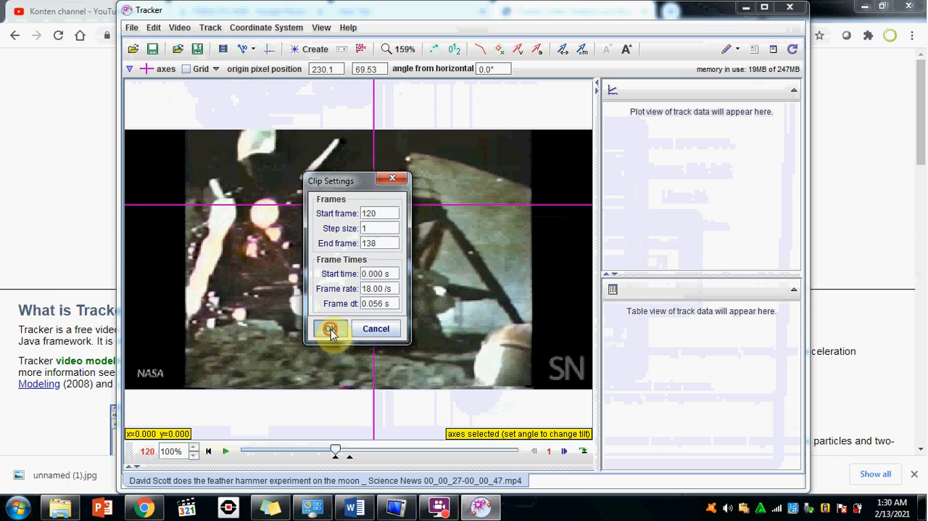
pyautogui.click(331, 330)
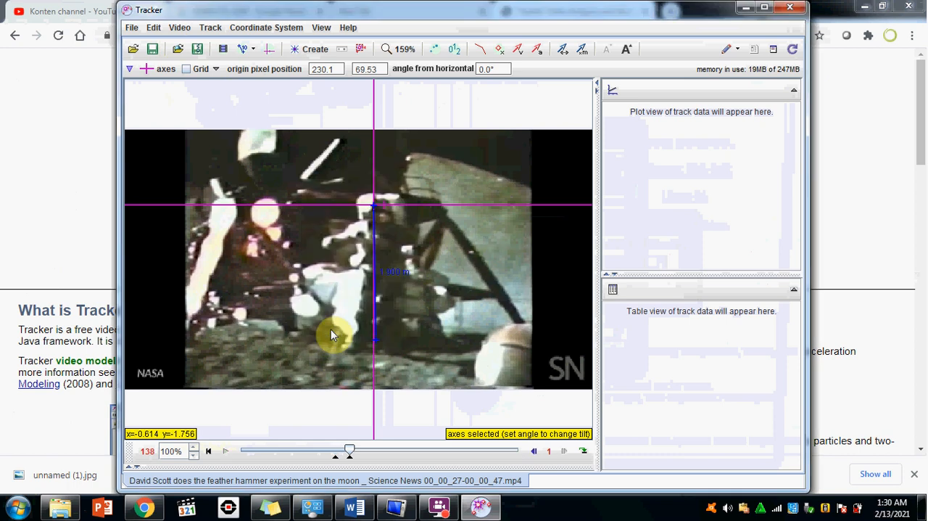
# Create a new point mass track and rename it HAMMER.
pyautogui.click(209, 28)
pyautogui.moveTo(223, 42)
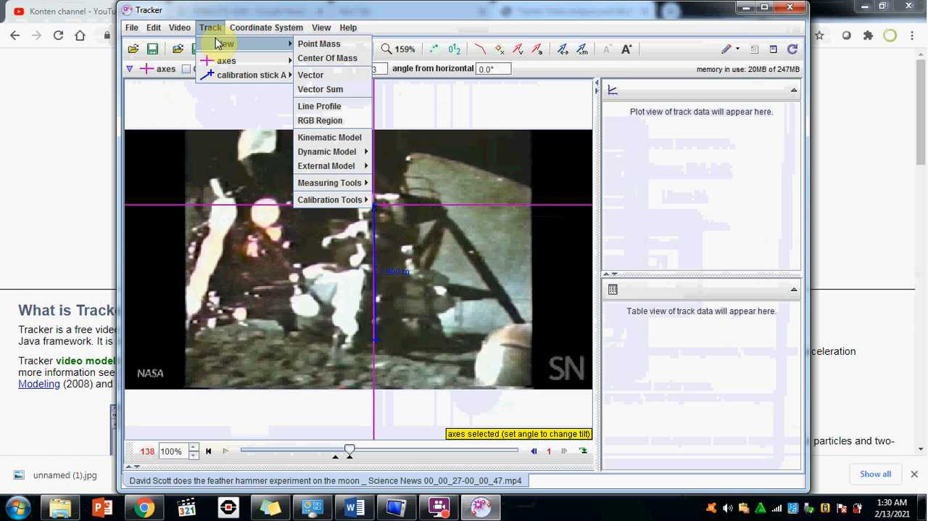
pyautogui.click(311, 43)
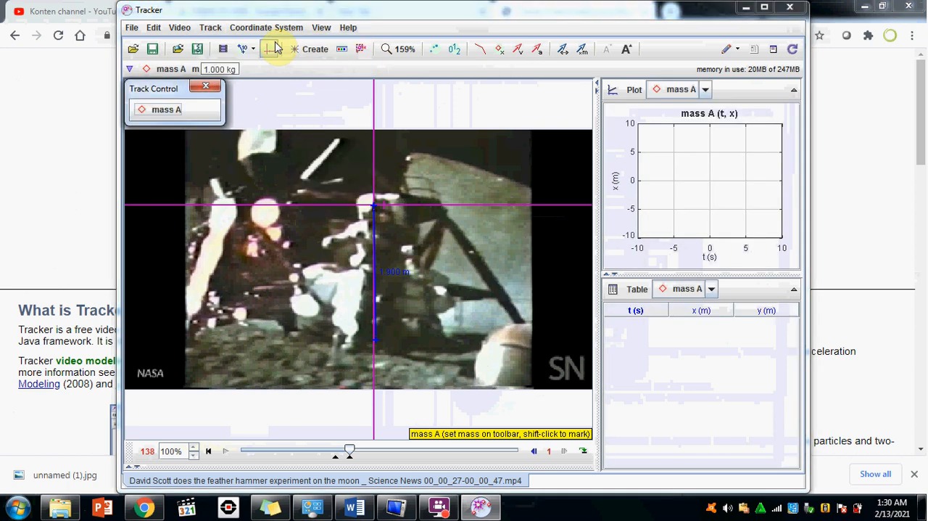
pyautogui.click(168, 110)
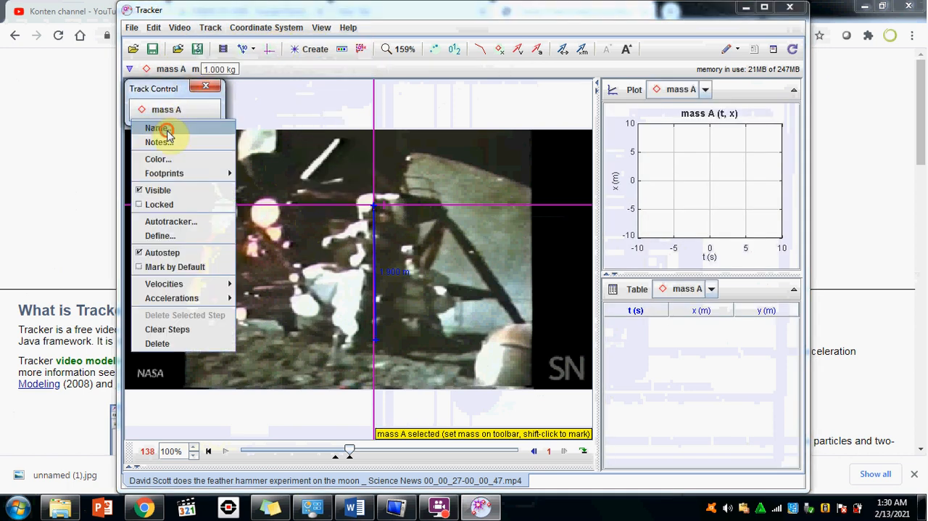
pyautogui.click(165, 129)
pyautogui.write('HAMMER')
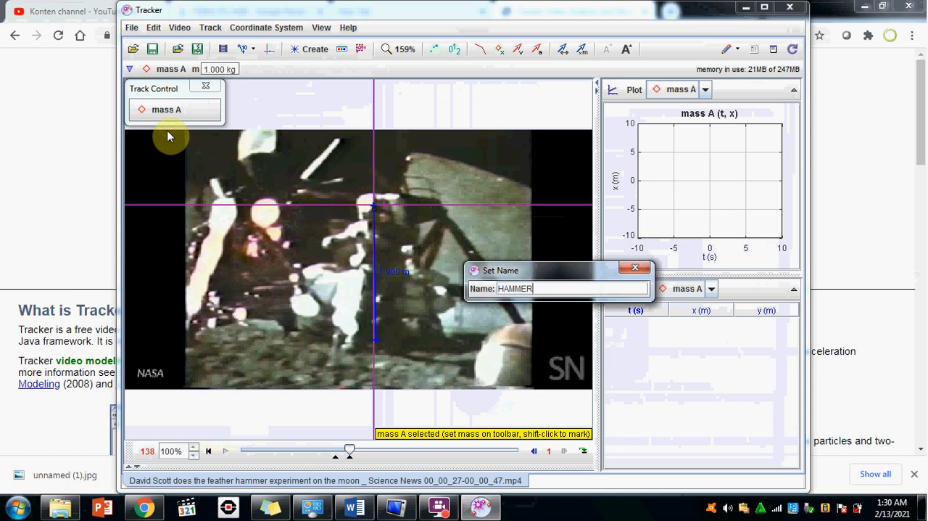
pyautogui.press('Return')
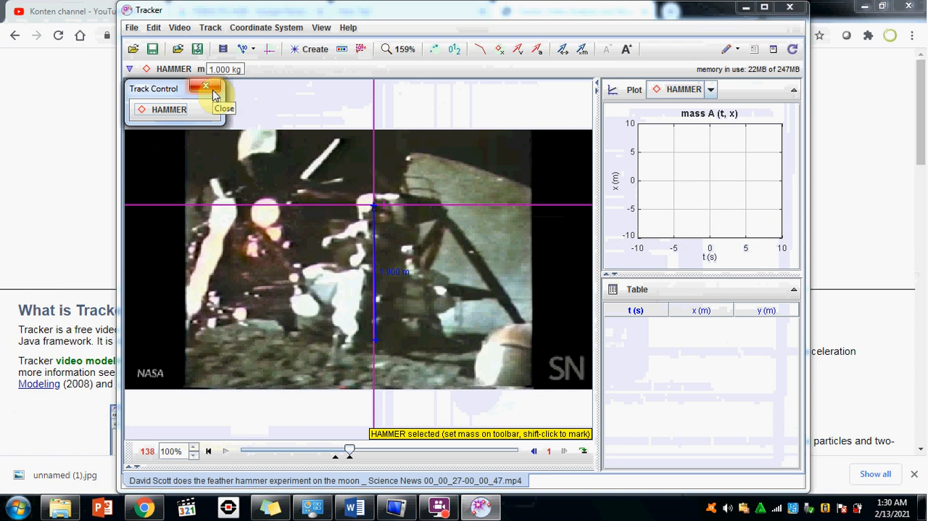
# Maximize the Tracker window, enlarge the video view to 400%, and return to the clip's start frame 120.
pyautogui.click(765, 7)
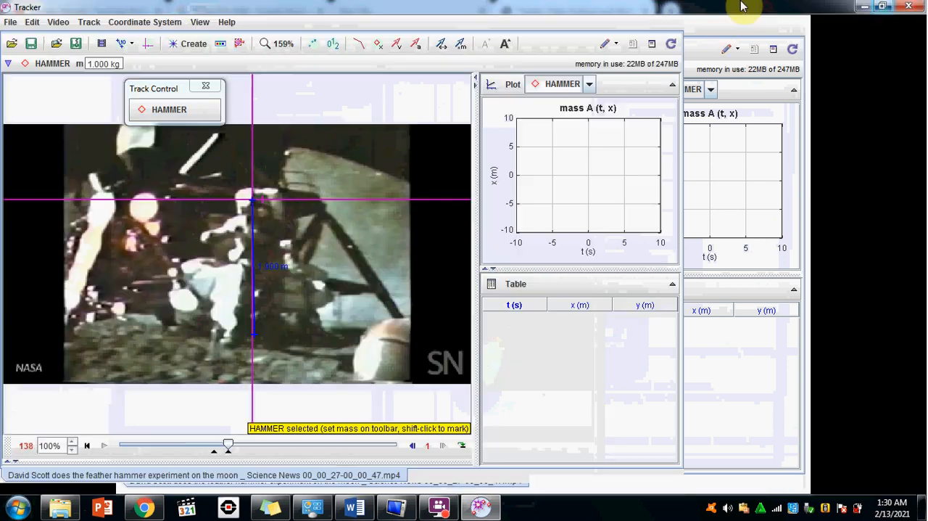
pyautogui.click(290, 47)
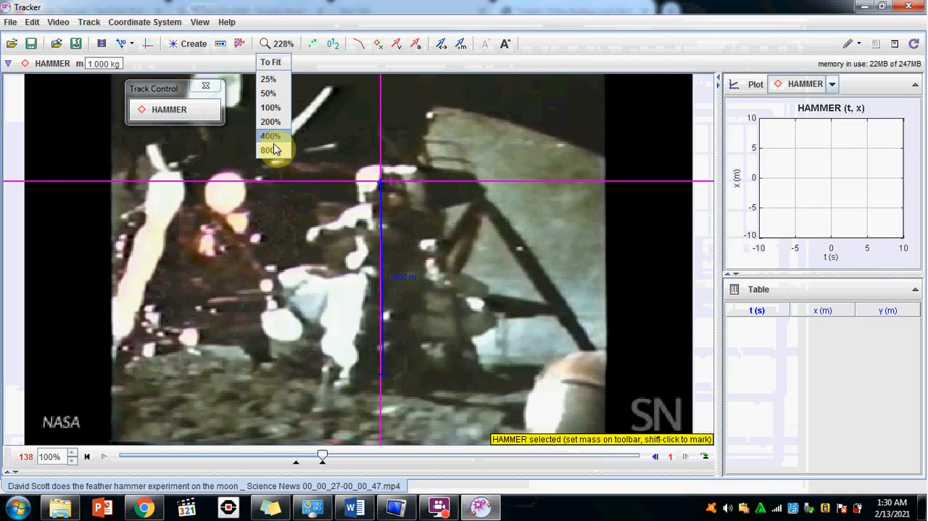
pyautogui.click(273, 138)
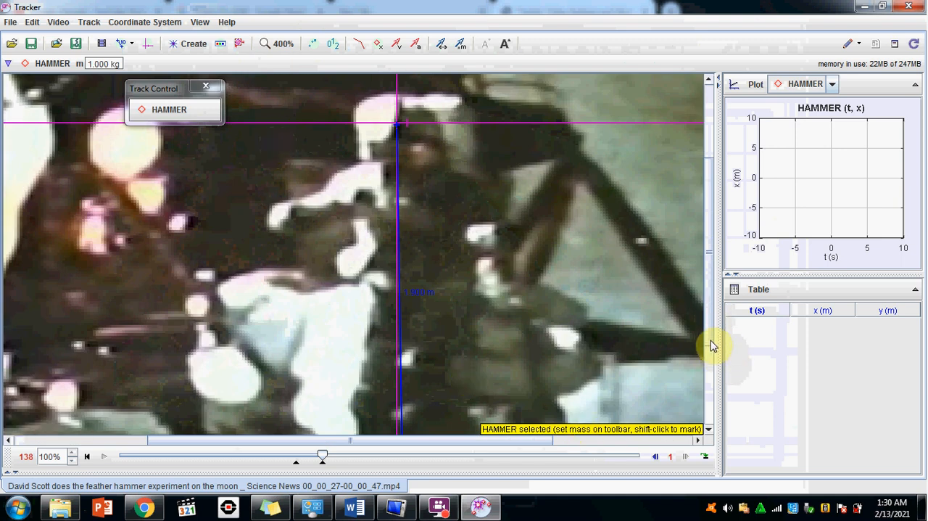
pyautogui.scroll(-1, 711, 332)
pyautogui.moveTo(323, 454); pyautogui.dragTo(296, 456)
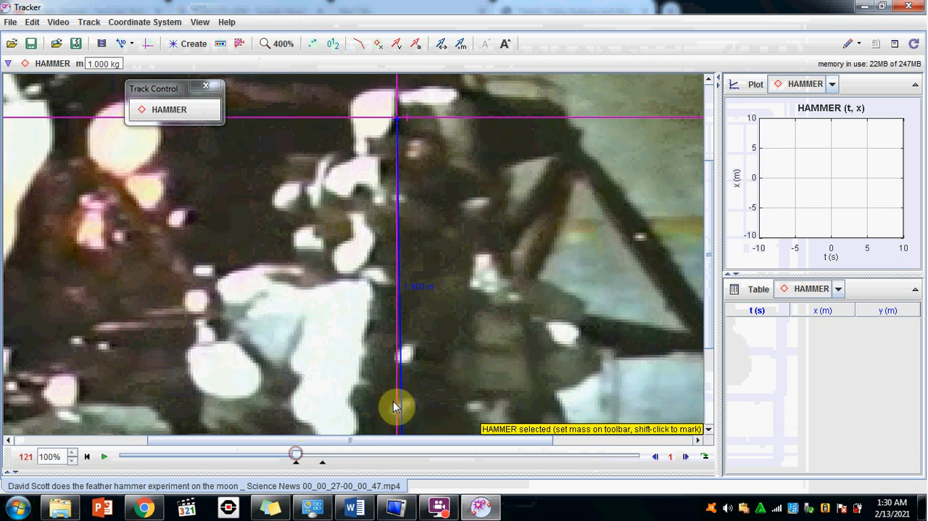
# Autotrack the HAMMER mass from a key frame placed on the white hammer spot in frame 120, then close the Autotracker.
pyautogui.click(86, 23)
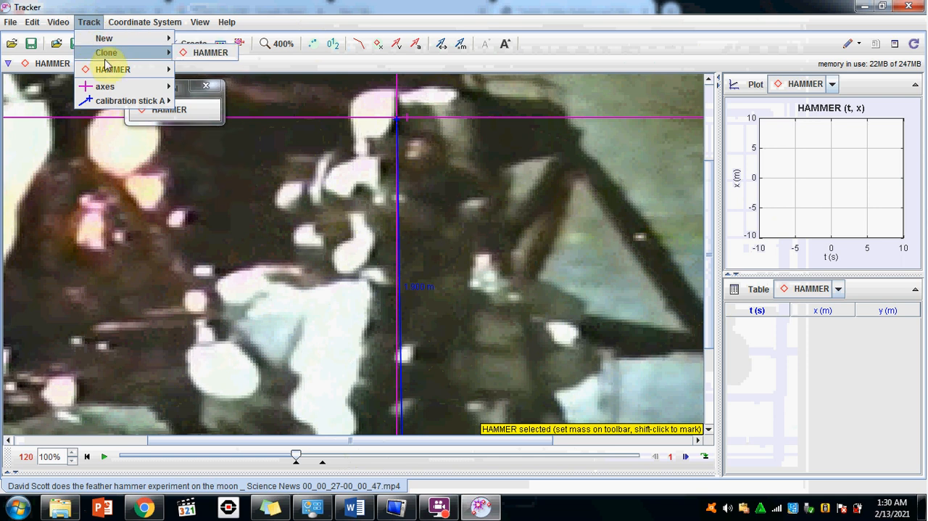
pyautogui.moveTo(107, 71)
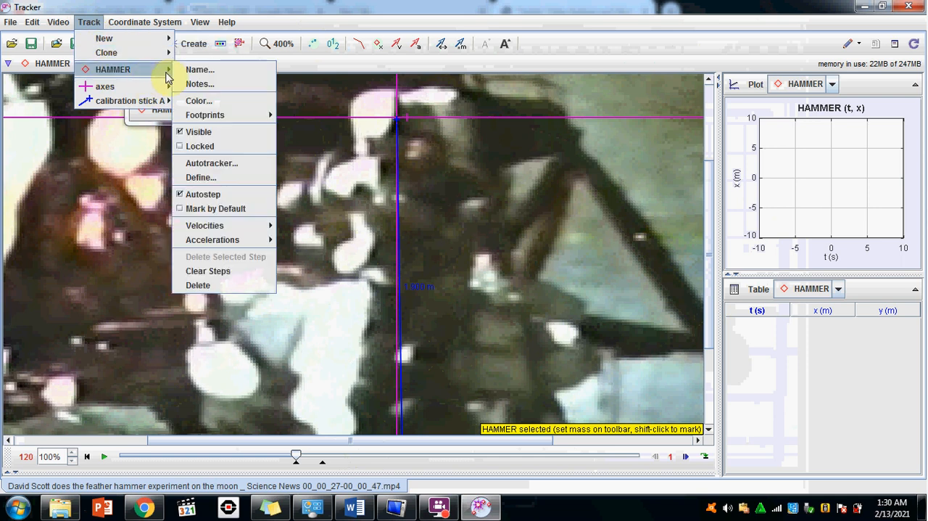
pyautogui.click(198, 164)
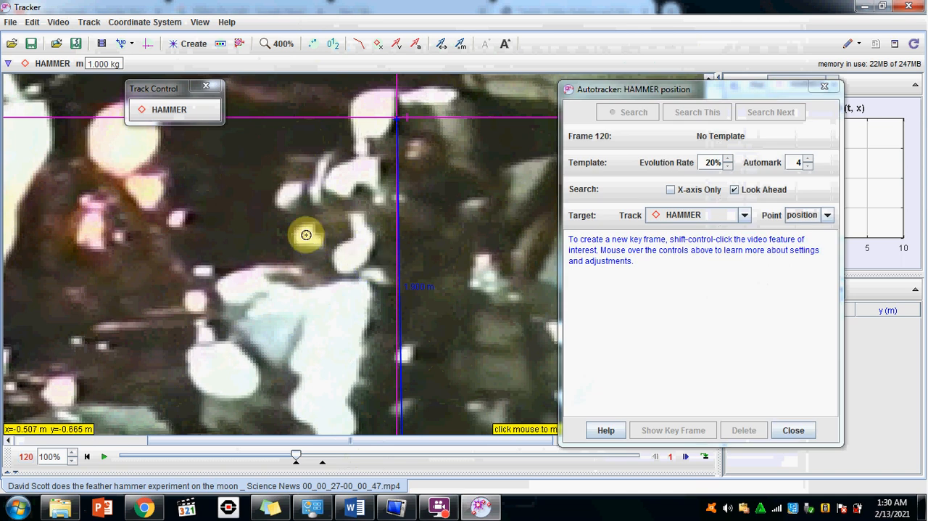
pyautogui.keyDown('ctrl'); pyautogui.keyDown('shift'); pyautogui.click(306, 235); pyautogui.keyUp('shift'); pyautogui.keyUp('ctrl')
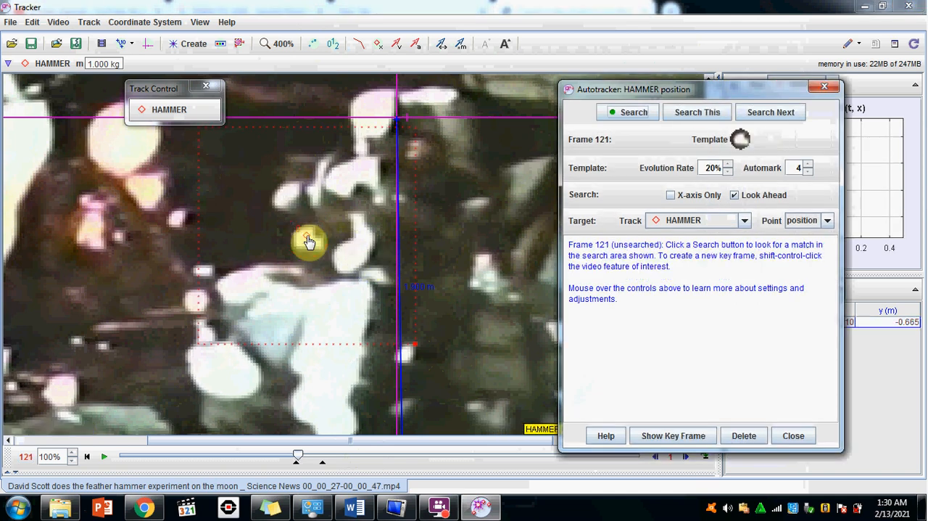
pyautogui.click(627, 116)
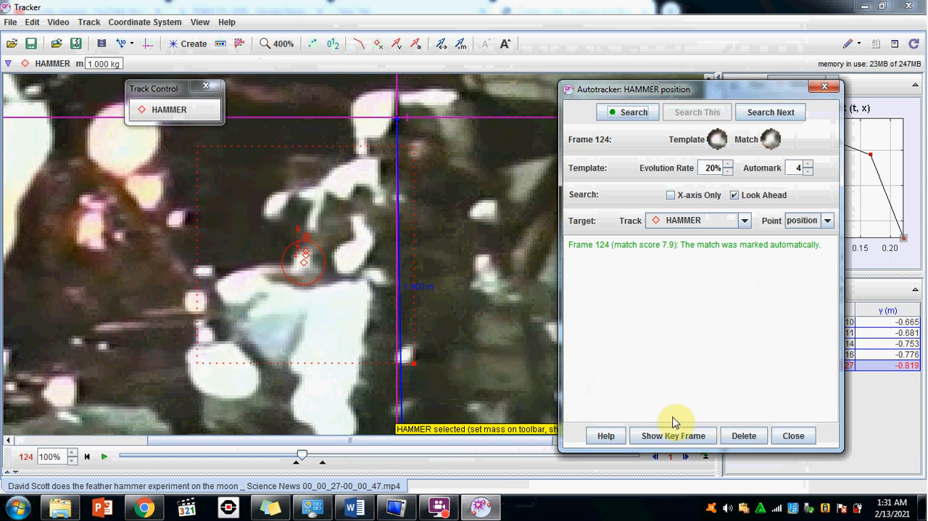
pyautogui.click(794, 436)
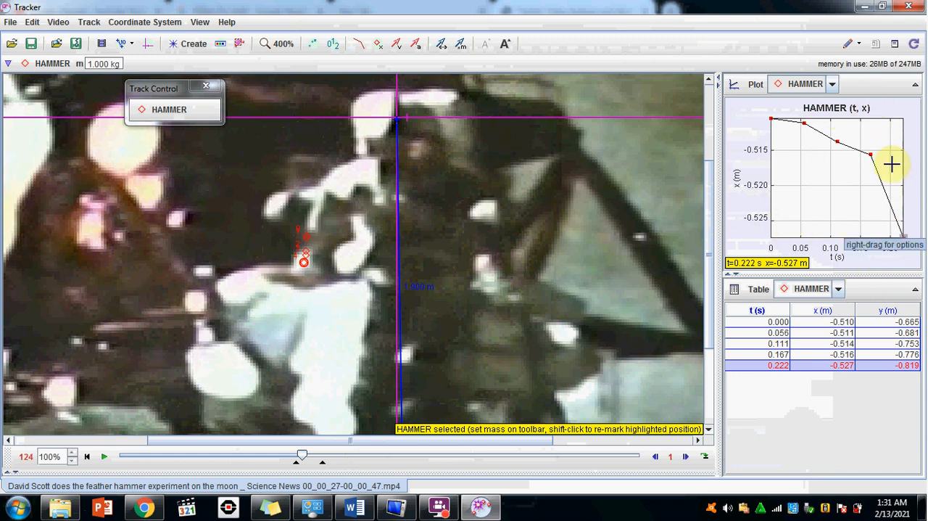
# Maximize the HAMMER plot and set its vertical axis to the position y-component.
pyautogui.click(914, 86)
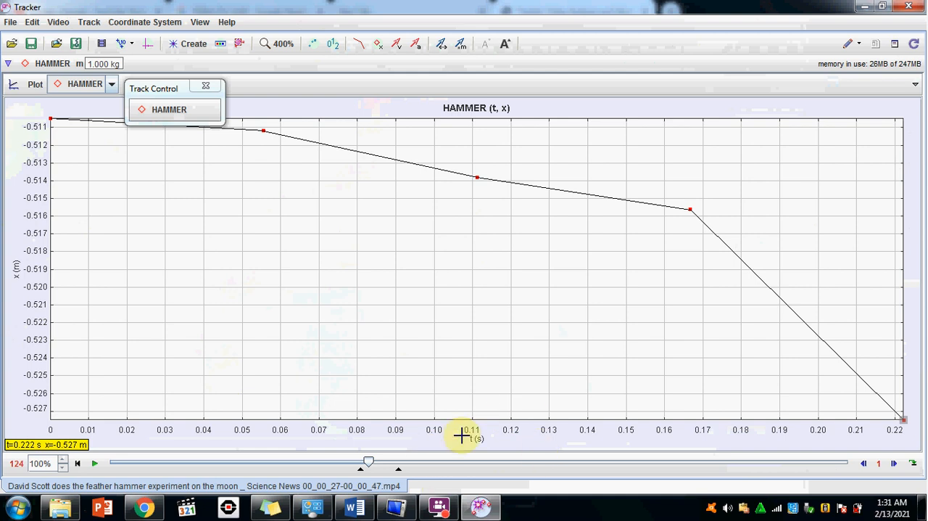
pyautogui.click(16, 268)
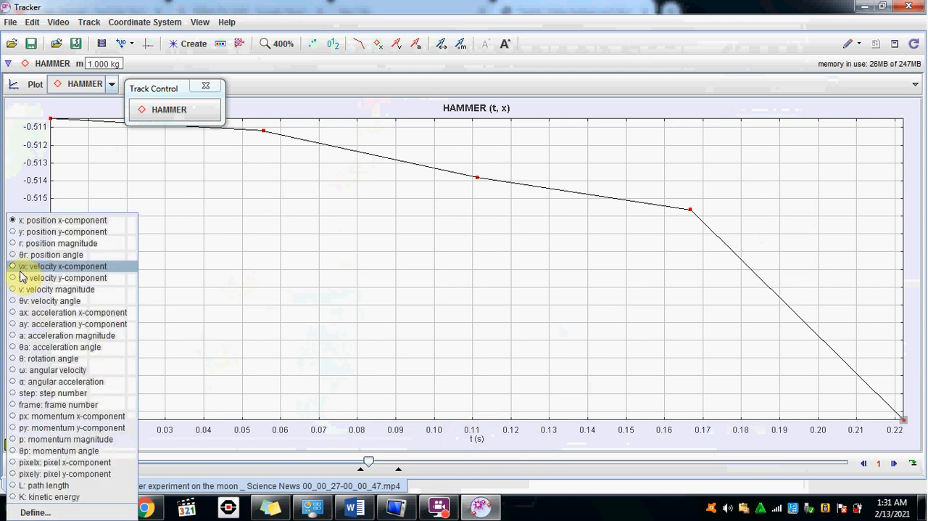
pyautogui.click(49, 499)
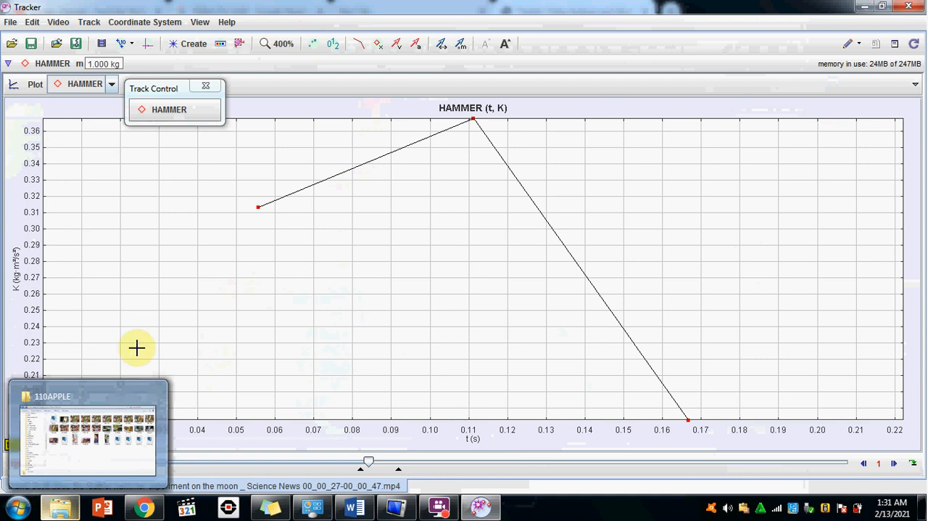
pyautogui.click(16, 287)
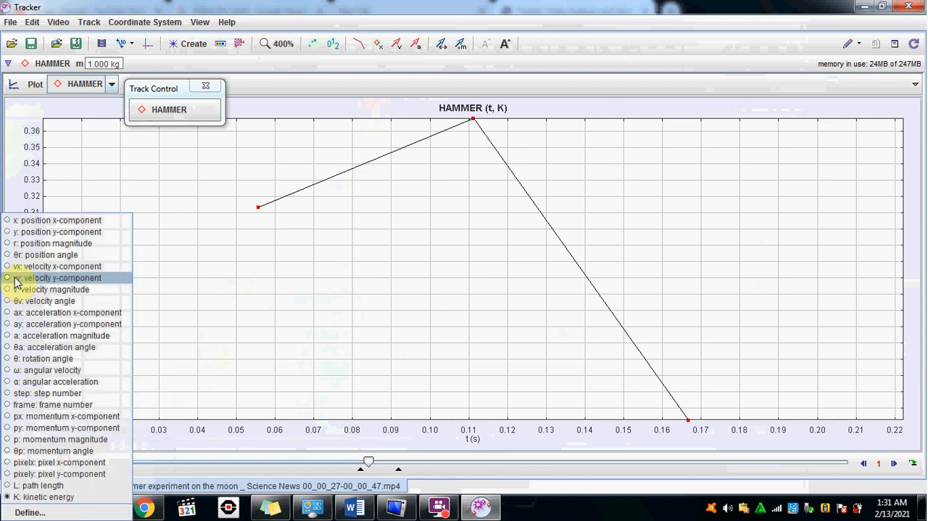
pyautogui.click(26, 232)
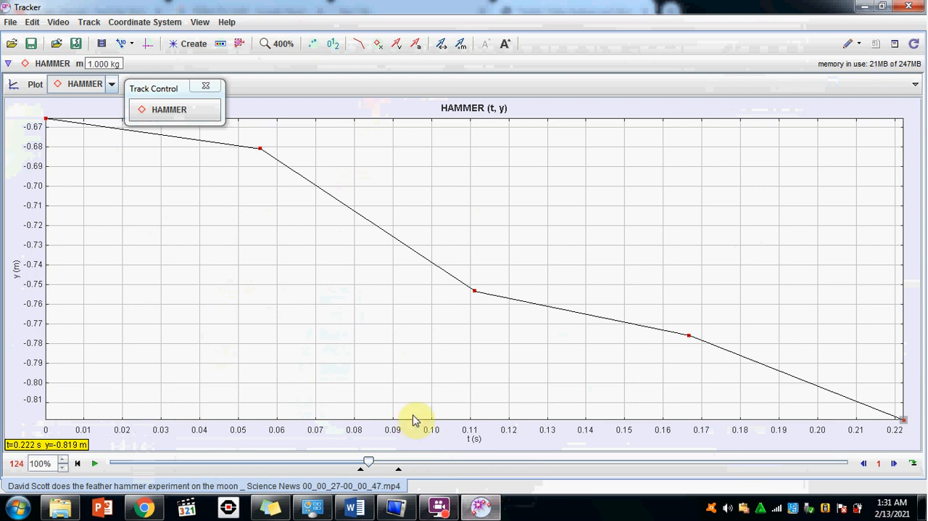
# Open the HAMMER y-versus-t plot in the Data Tool and turn on the Coordinates, Slope and Area measurements.
pyautogui.rightClick(294, 281)
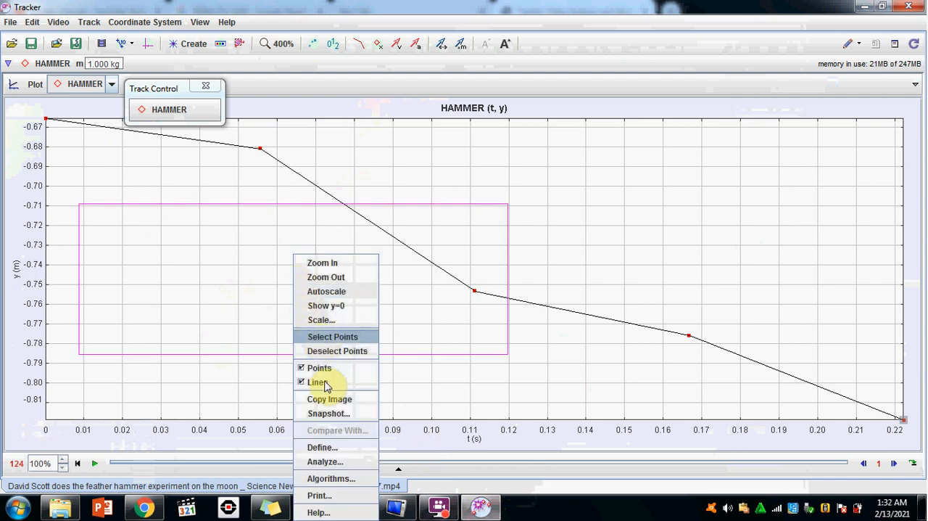
pyautogui.click(331, 462)
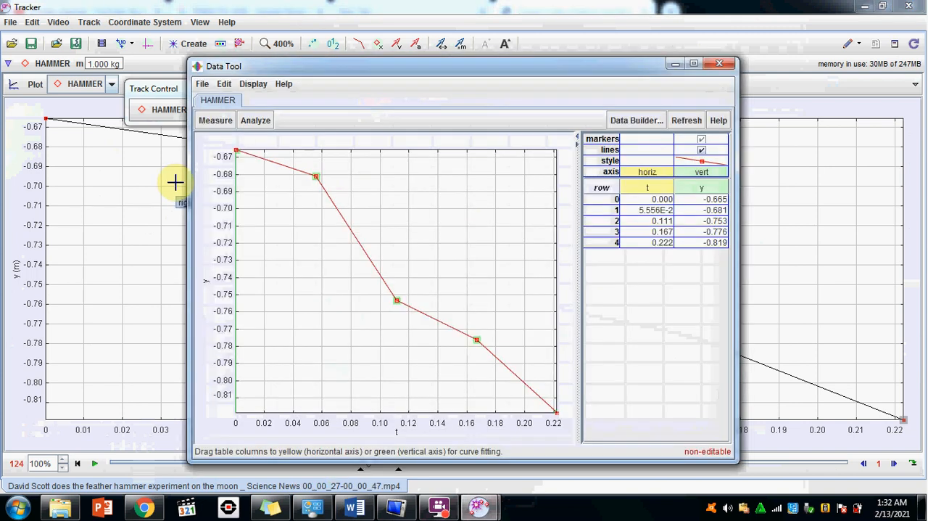
pyautogui.click(216, 121)
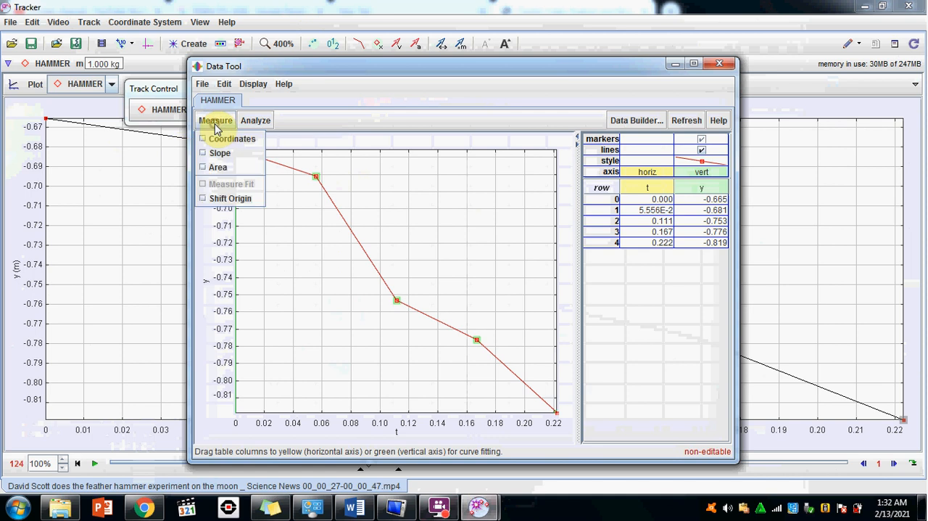
pyautogui.click(216, 139)
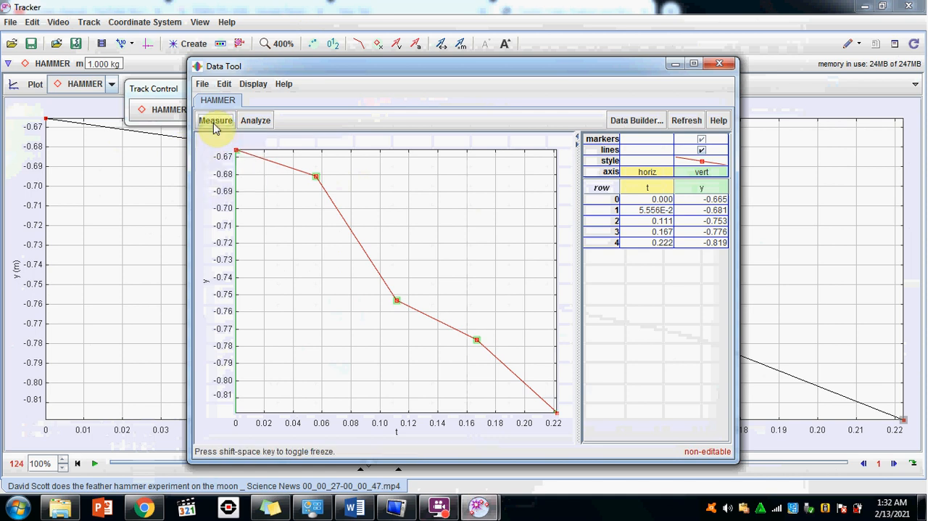
pyautogui.click(212, 120)
pyautogui.click(218, 153)
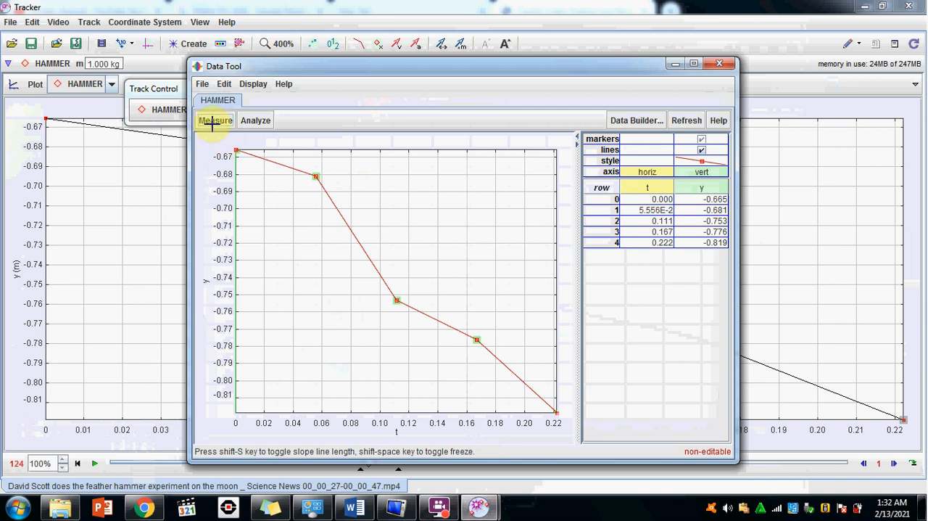
pyautogui.click(256, 120)
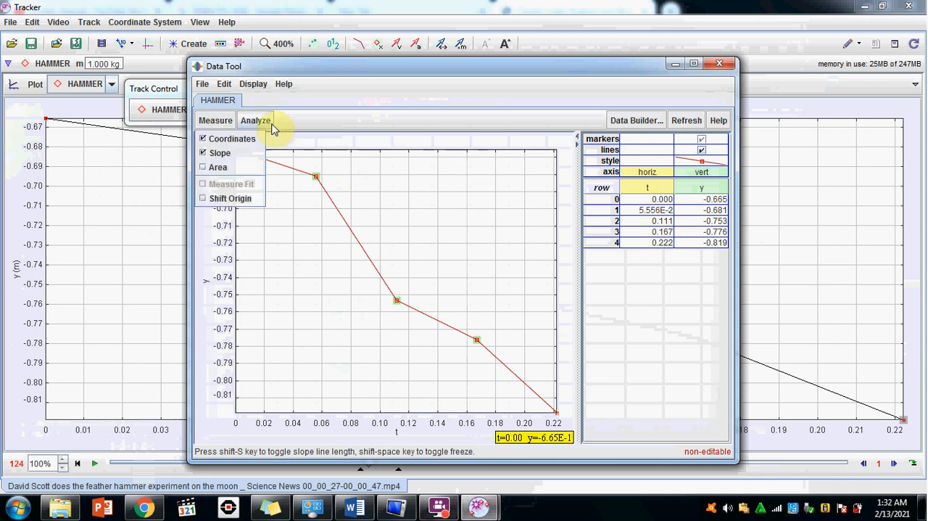
pyautogui.click(218, 167)
# Show the statistics and curve fits for the HAMMER data and fit a Parabola to it.
pyautogui.click(256, 120)
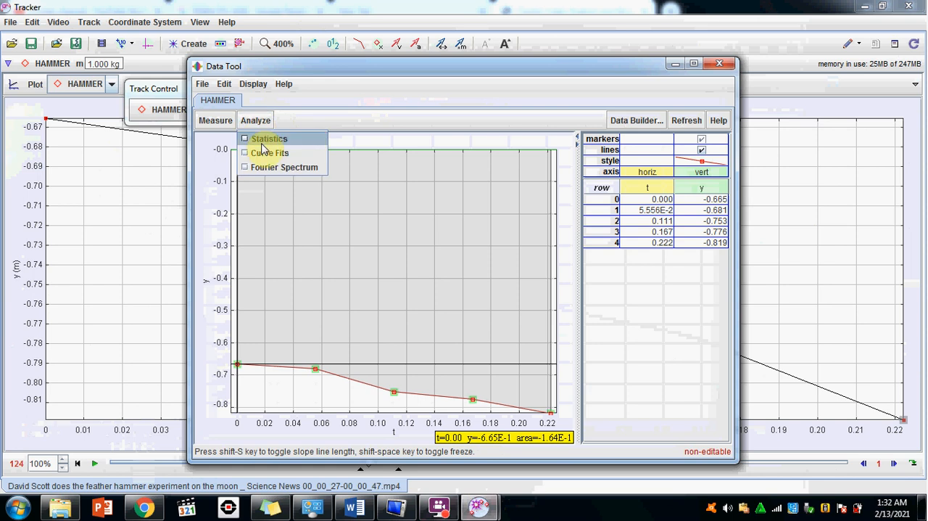
pyautogui.click(262, 138)
pyautogui.click(251, 122)
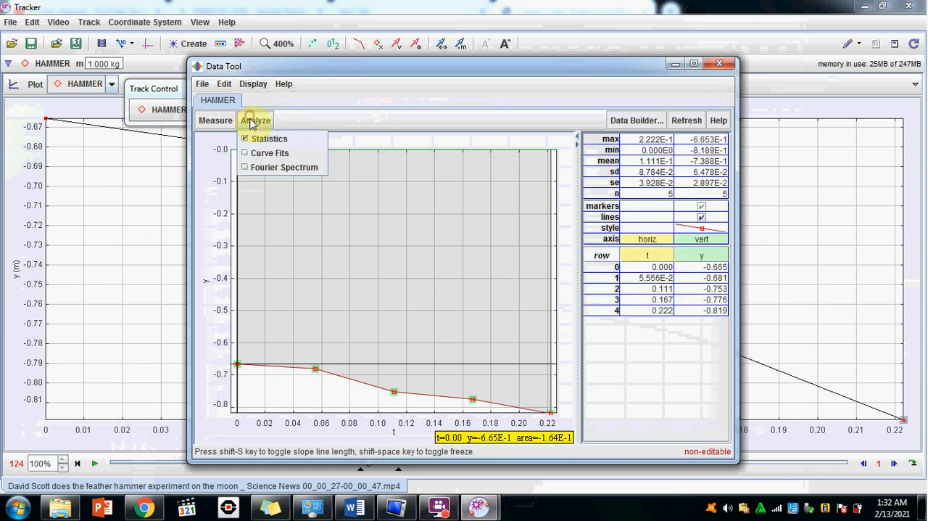
pyautogui.click(255, 153)
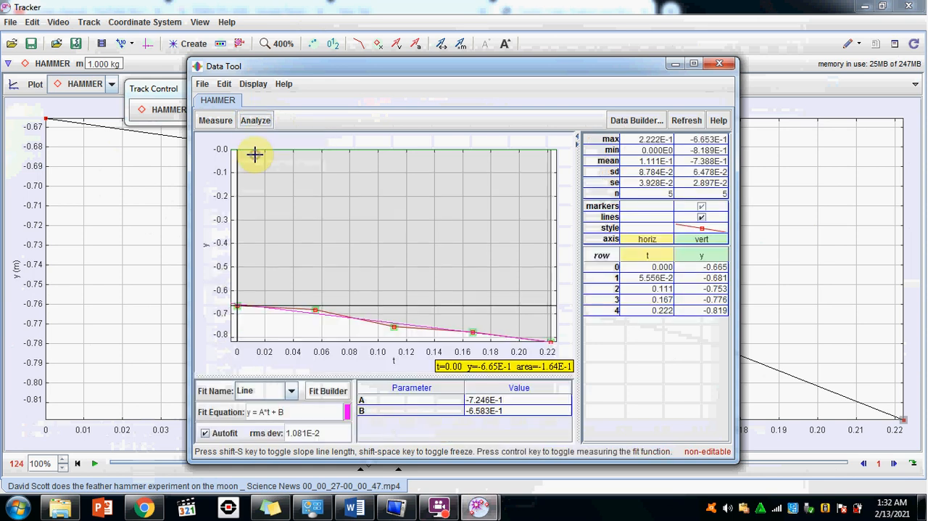
pyautogui.click(289, 393)
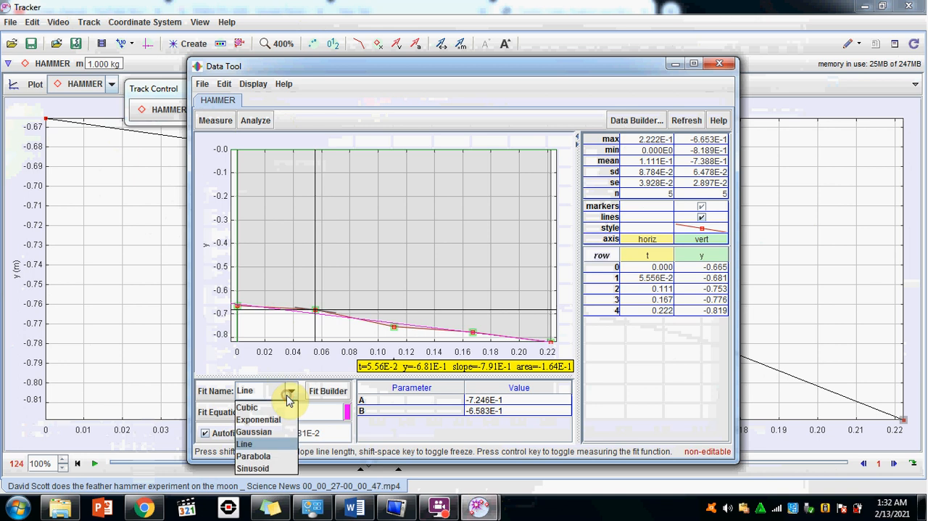
pyautogui.click(279, 456)
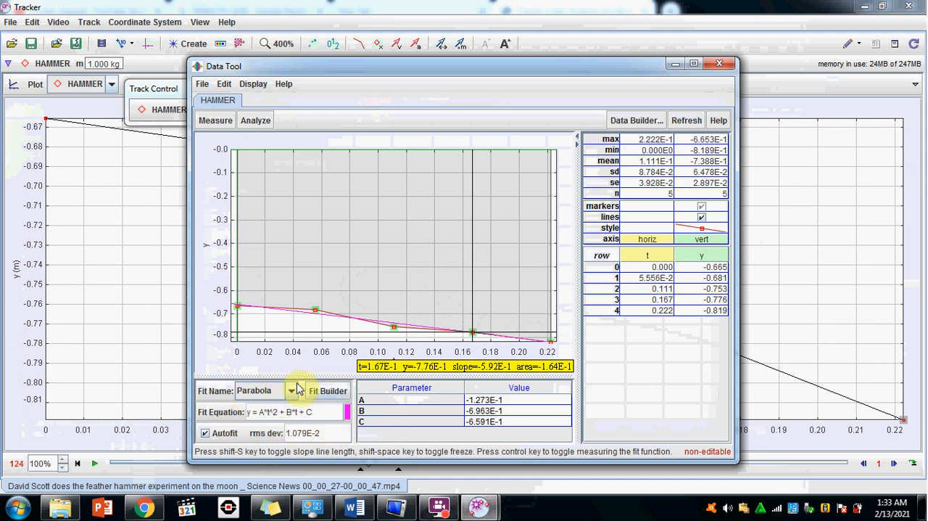
# Compare the motion equations in the Word document with the parabola fit parameters in the Data Tool.
pyautogui.click(366, 513)
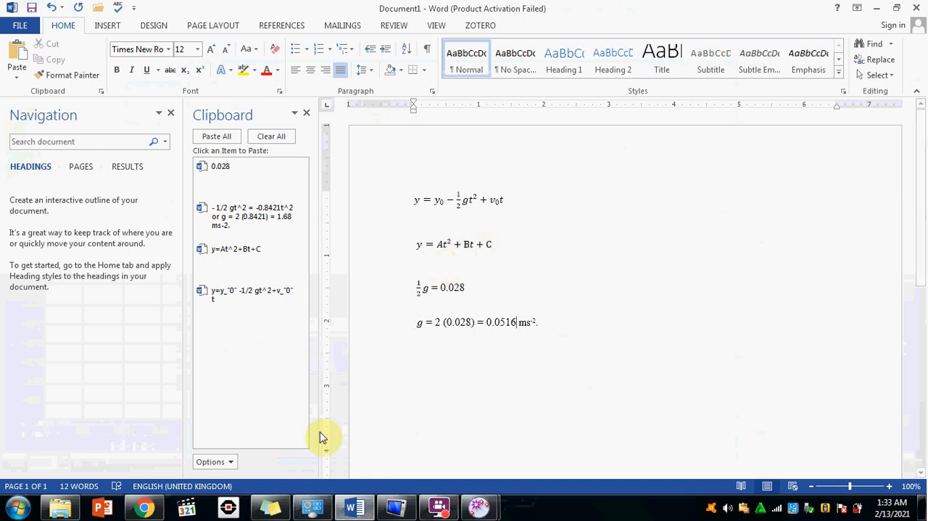
pyautogui.click(481, 509)
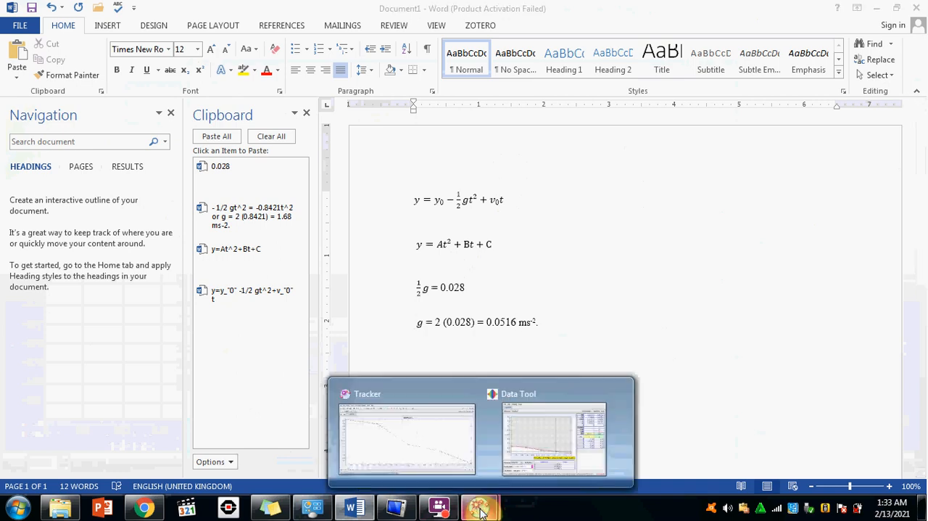
pyautogui.moveTo(528, 453)
pyautogui.click(343, 474)
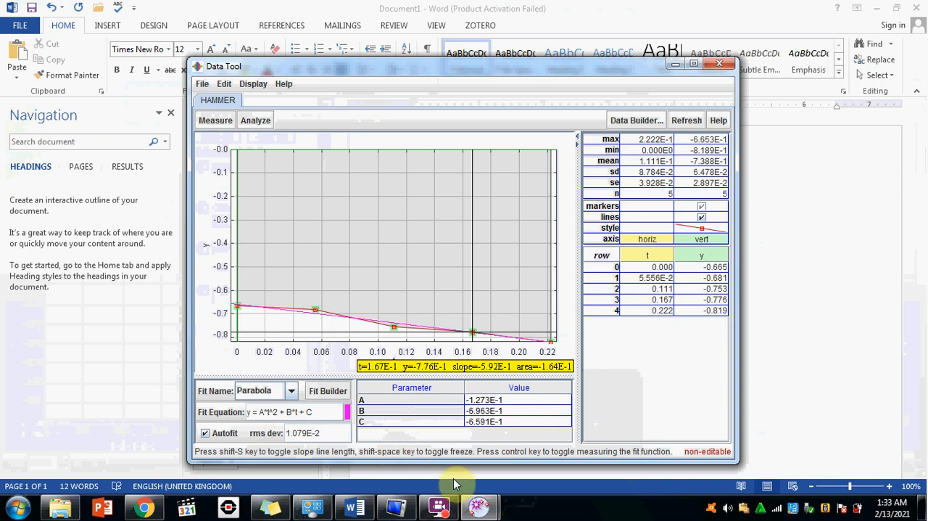
# Switch to Word and delete the old numbers from the ½g line and from the g calculation below it.
pyautogui.click(353, 508)
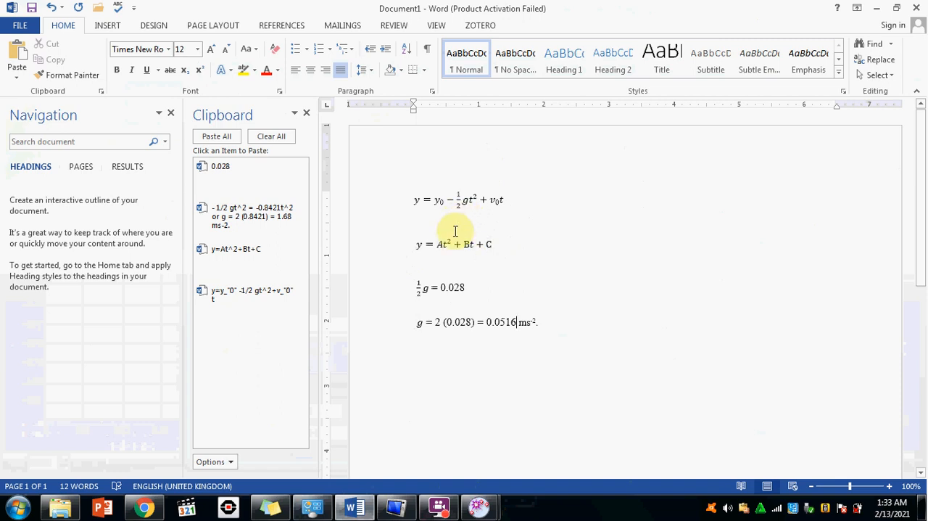
pyautogui.doubleClick(444, 287)
pyautogui.press('Delete')
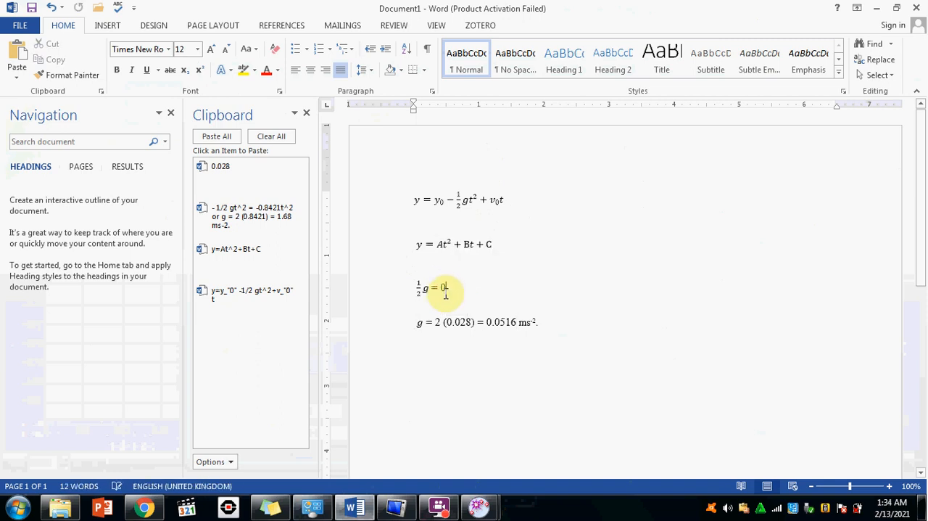
pyautogui.click(470, 322)
pyautogui.press('BackSpace')
pyautogui.press('BackSpace')
pyautogui.press('BackSpace')
pyautogui.press('BackSpace')
pyautogui.press('BackSpace')
pyautogui.click(491, 322)
pyautogui.press('BackSpace')
pyautogui.press('BackSpace')
pyautogui.press('BackSpace')
pyautogui.press('BackSpace')
pyautogui.press('BackSpace')
pyautogui.press('BackSpace')
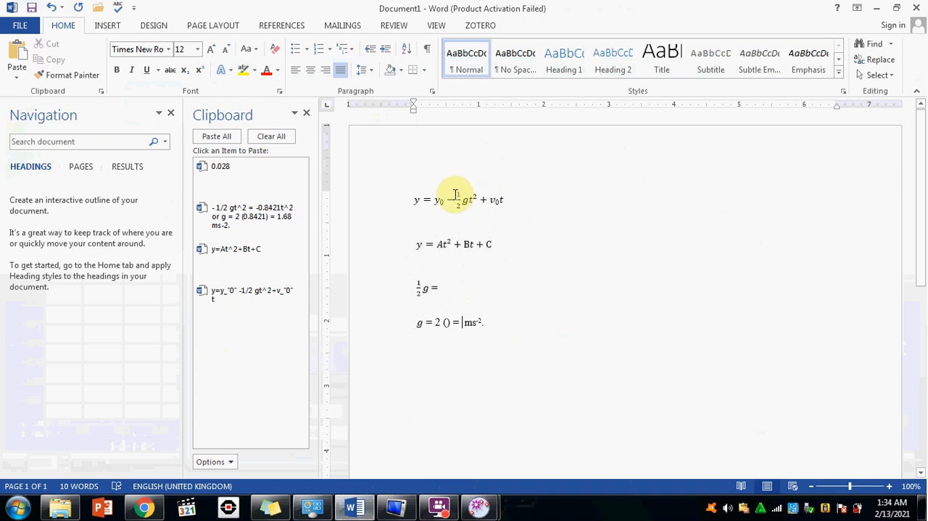
# Replace the ½g = line with the term −½gt² copied from the first equation.
pyautogui.moveTo(445, 199); pyautogui.dragTo(472, 203)
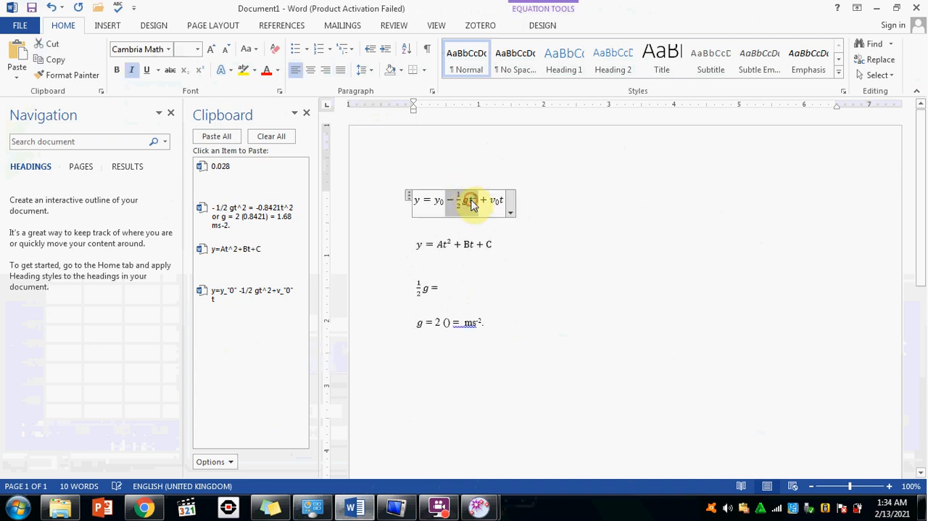
pyautogui.hotkey('ctrl', 'c')
pyautogui.moveTo(440, 289); pyautogui.dragTo(416, 291)
pyautogui.hotkey('ctrl', 'v')
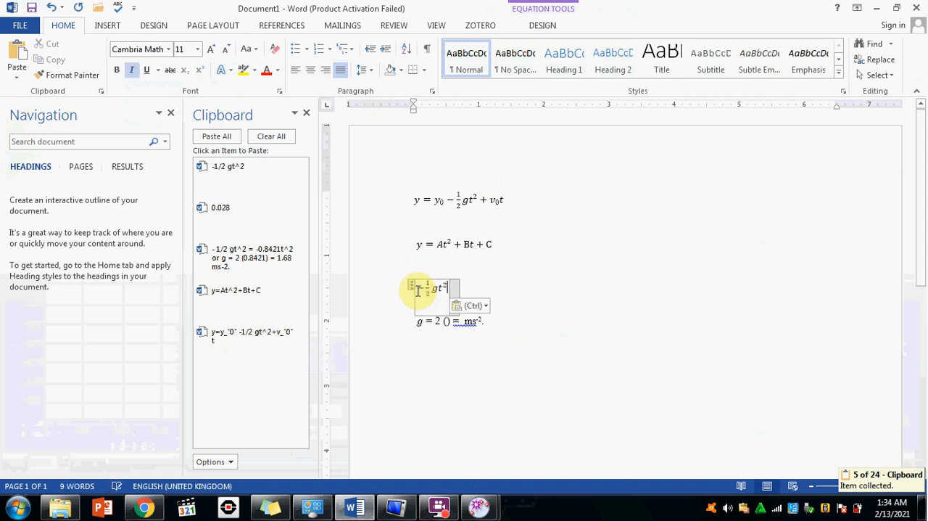
# Copy the term At² from the second equation and add it after −½gt² with an equals sign.
pyautogui.moveTo(454, 245); pyautogui.dragTo(438, 248)
pyautogui.click(439, 247)
pyautogui.click(447, 246)
pyautogui.moveTo(437, 247); pyautogui.dragTo(446, 247)
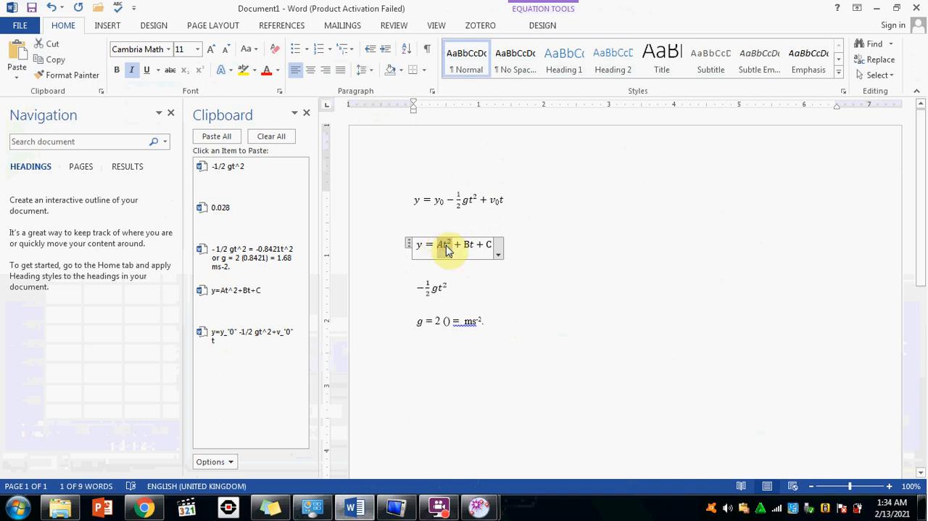
pyautogui.hotkey('ctrl', 'c')
pyautogui.click(486, 291)
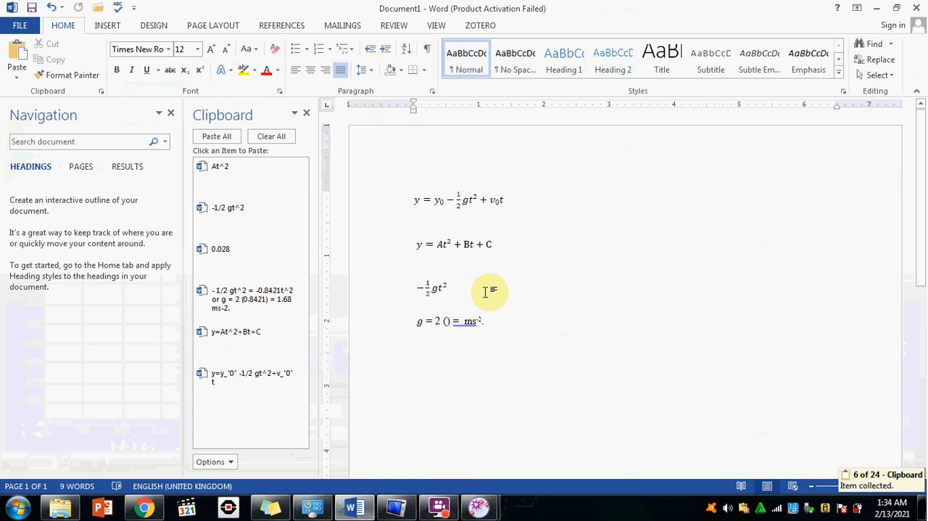
pyautogui.write('=')
pyautogui.hotkey('ctrl', 'v')
# Remove t² from both sides of the third equation, leaving −½g = A.
pyautogui.click(445, 288)
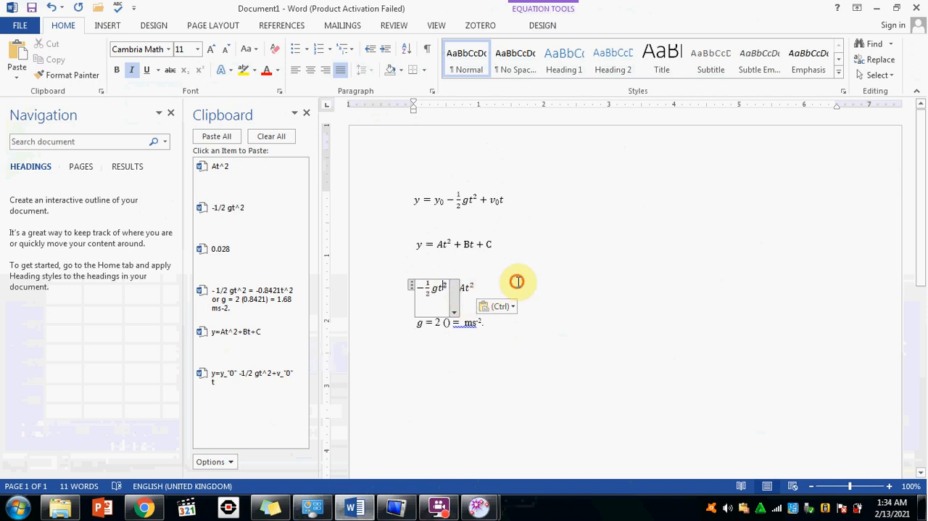
pyautogui.click(479, 287)
pyautogui.press('BackSpace')
pyautogui.press('BackSpace')
pyautogui.press('BackSpace')
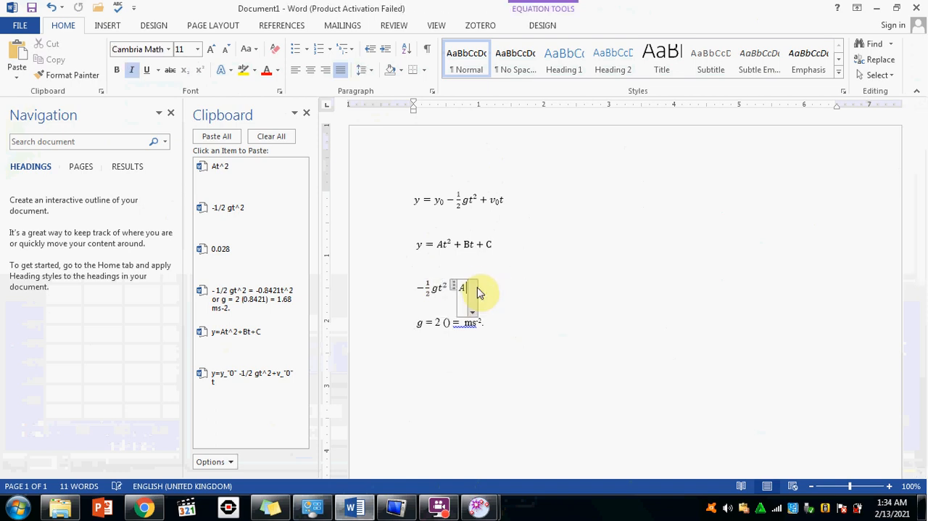
pyautogui.click(447, 290)
pyautogui.press('BackSpace')
pyautogui.press('BackSpace')
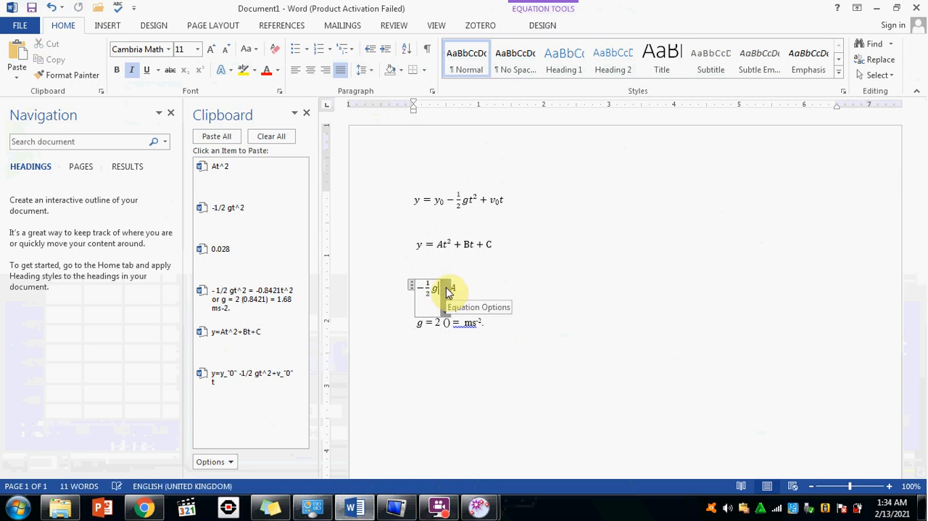
pyautogui.press('BackSpace')
# Replace the old g = 2 () = ms⁻² line with the term −½g copied from the equation above it.
pyautogui.click(513, 356)
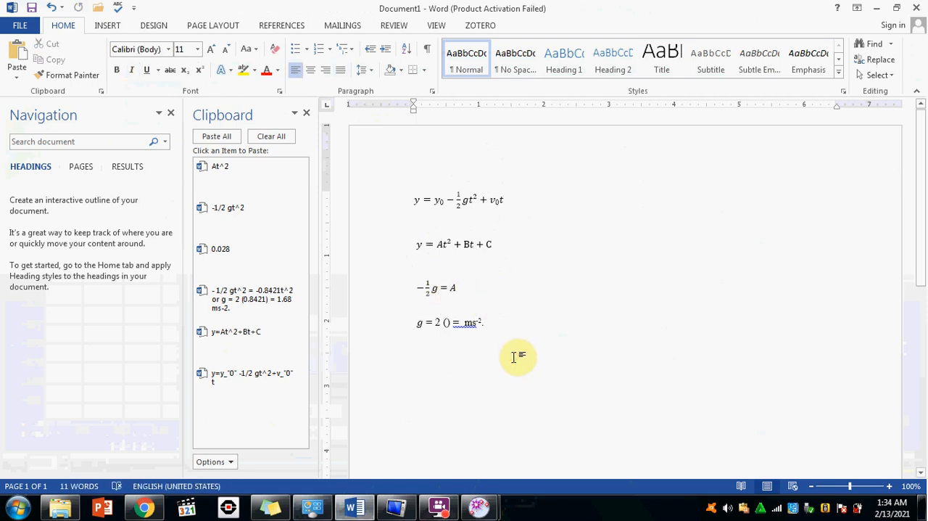
pyautogui.moveTo(496, 328); pyautogui.dragTo(394, 325)
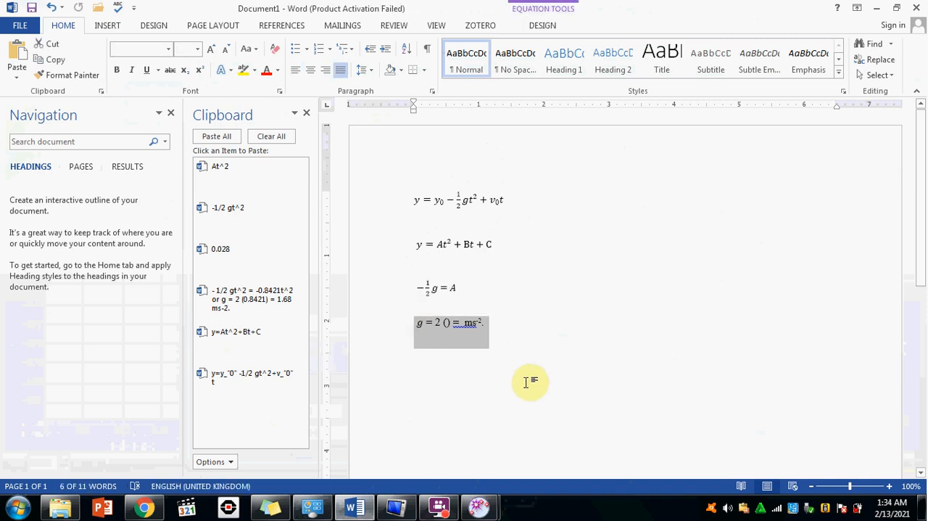
pyautogui.press('Delete')
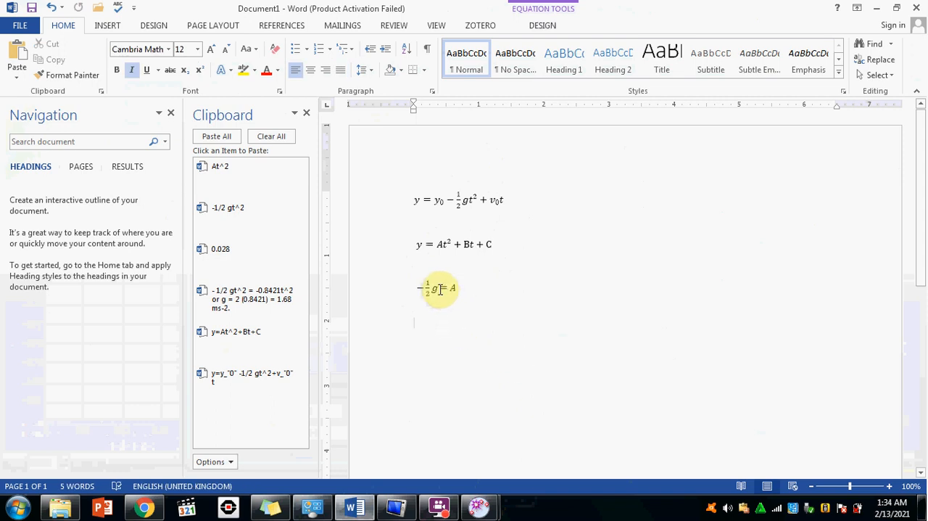
pyautogui.moveTo(428, 289); pyautogui.dragTo(423, 289)
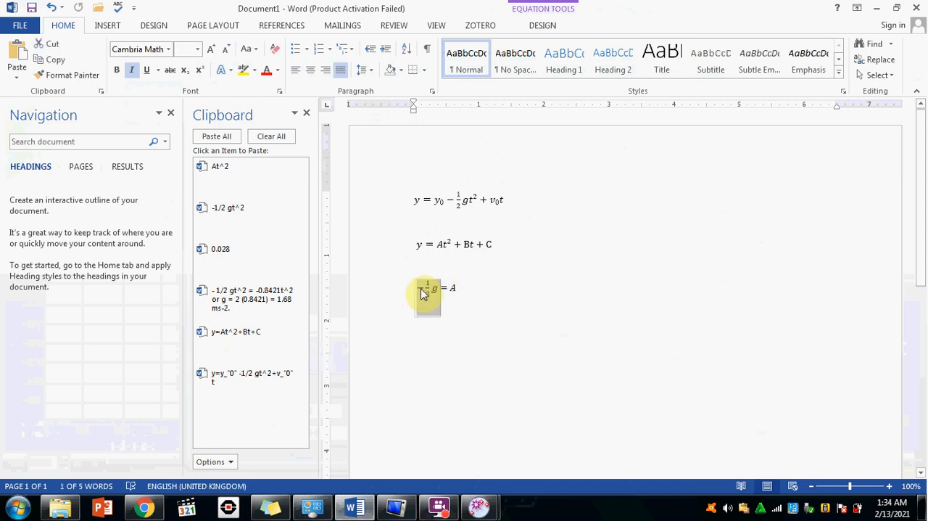
pyautogui.hotkey('ctrl', 'c')
pyautogui.press('Down')
pyautogui.hotkey('ctrl', 'v')
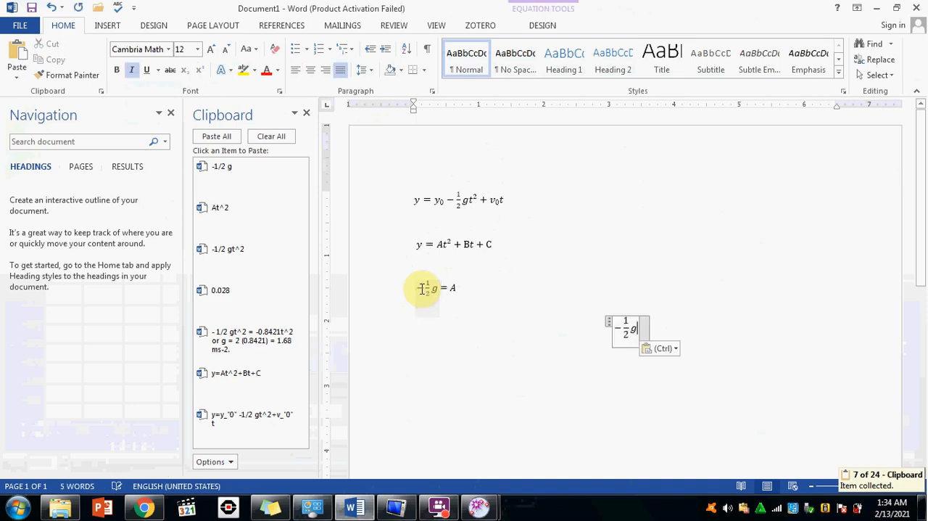
# Look up the parabola's parameter A in the Data Tool and complete the new Word equation as −½g = −0,127.
pyautogui.moveTo(479, 507)
pyautogui.click(539, 464)
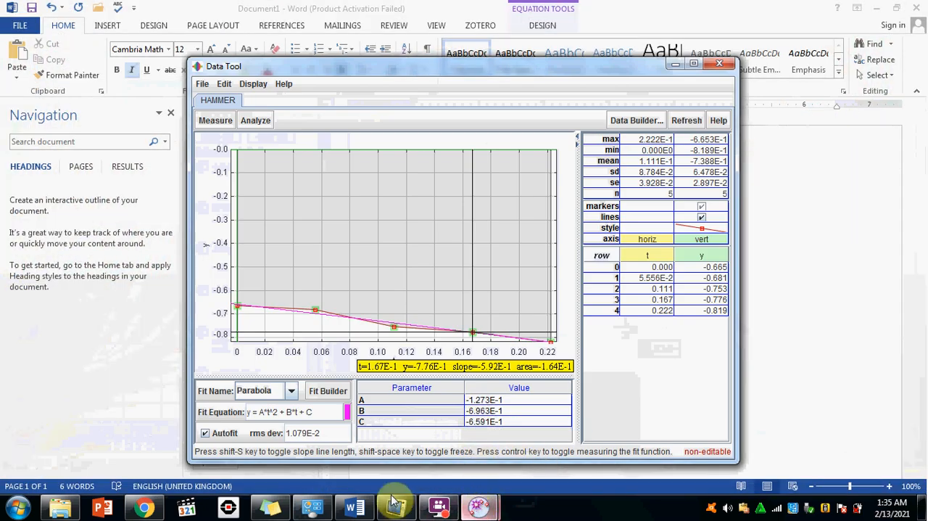
pyautogui.click(354, 507)
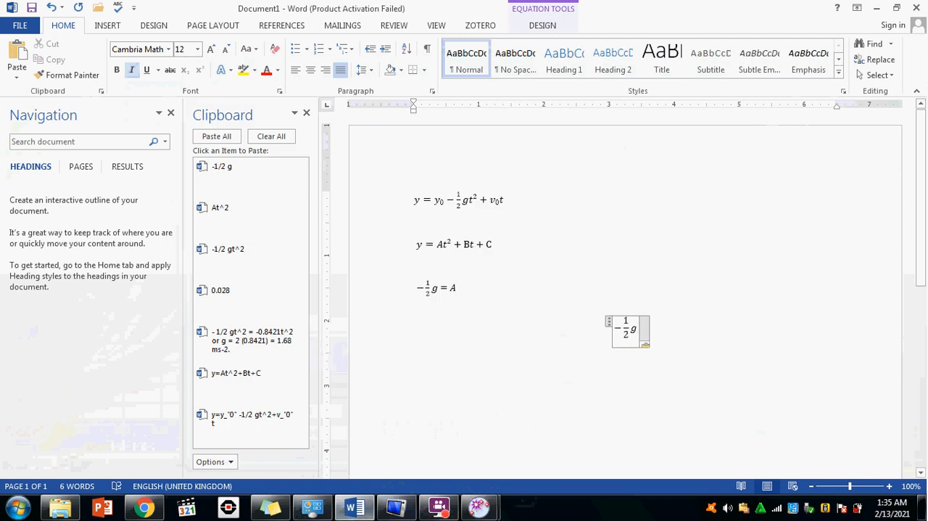
pyautogui.click(629, 361)
pyautogui.write('=')
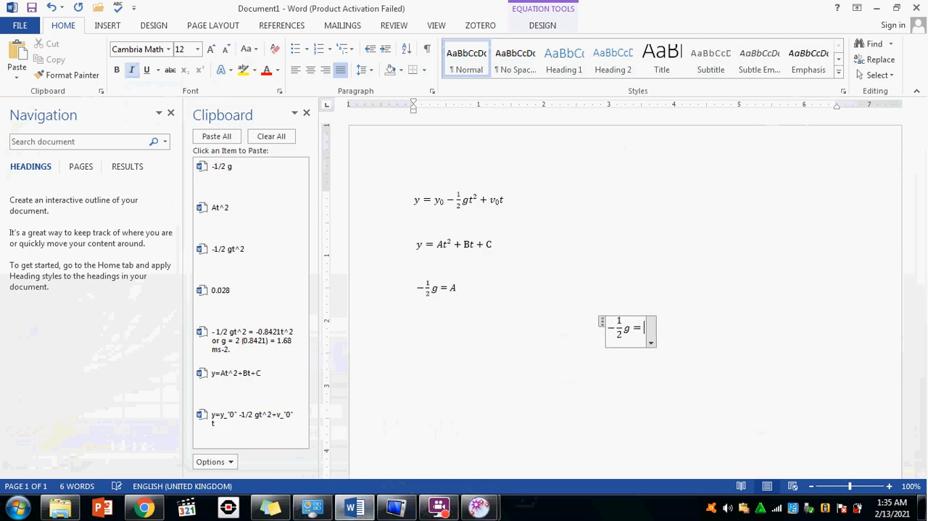
pyautogui.write('-0')
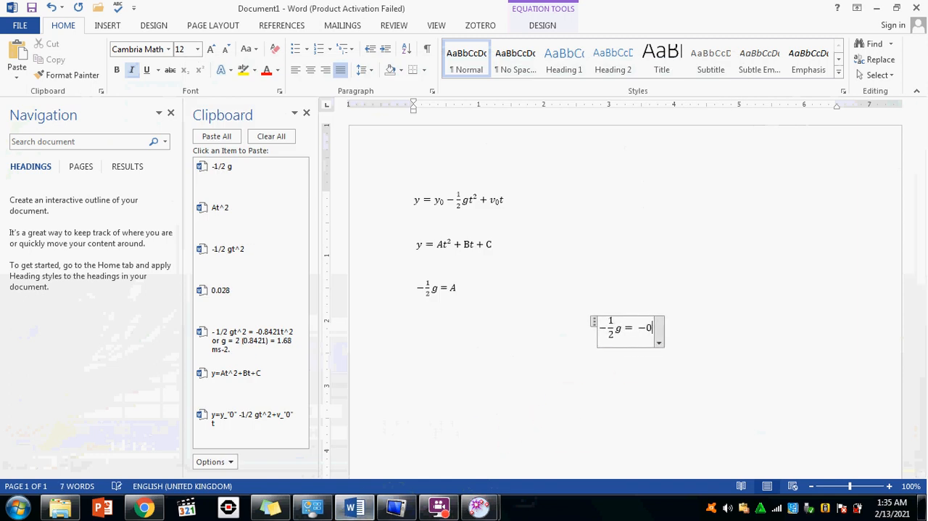
pyautogui.write('.127')
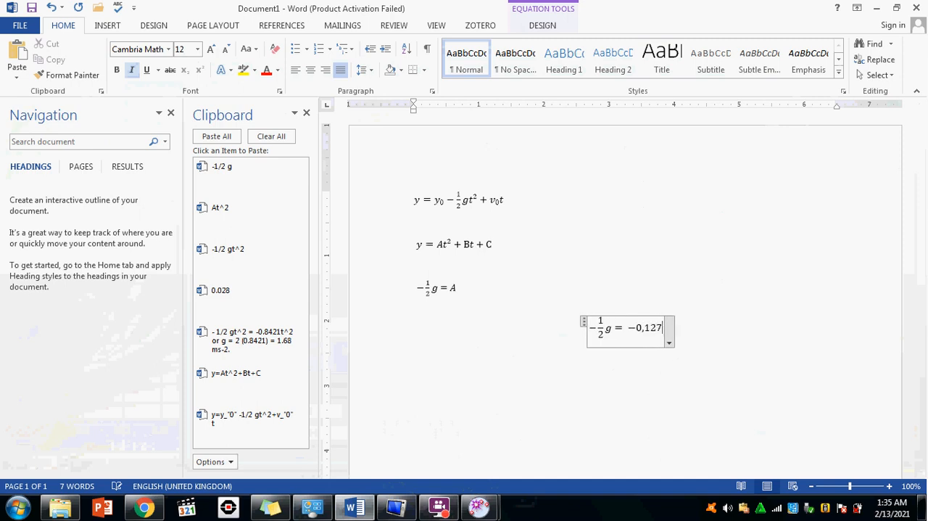
# Remove the minus signs from both sides of the last equation so it reads ½g = 0,127.
pyautogui.click(636, 328)
pyautogui.press('BackSpace')
pyautogui.click(601, 328)
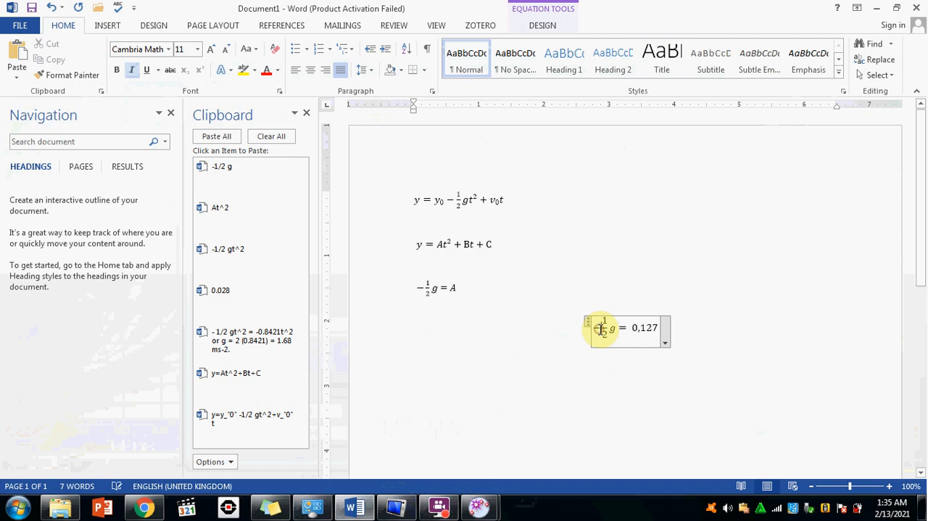
pyautogui.press('BackSpace')
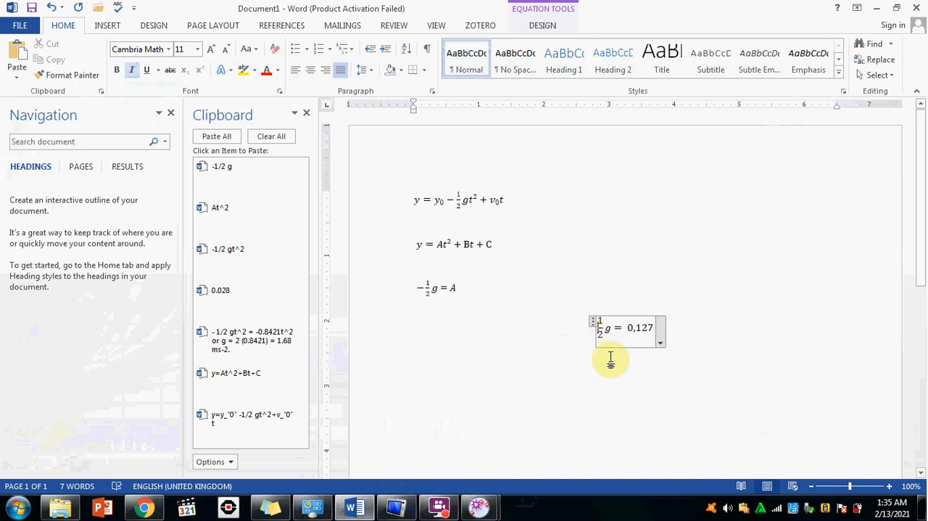
# Add a centred line below the ½g equation reading g = 0,127 x 2, with a lowercase g.
pyautogui.click(703, 329)
pyautogui.press('Return')
pyautogui.hotkey('ctrl', 'e')
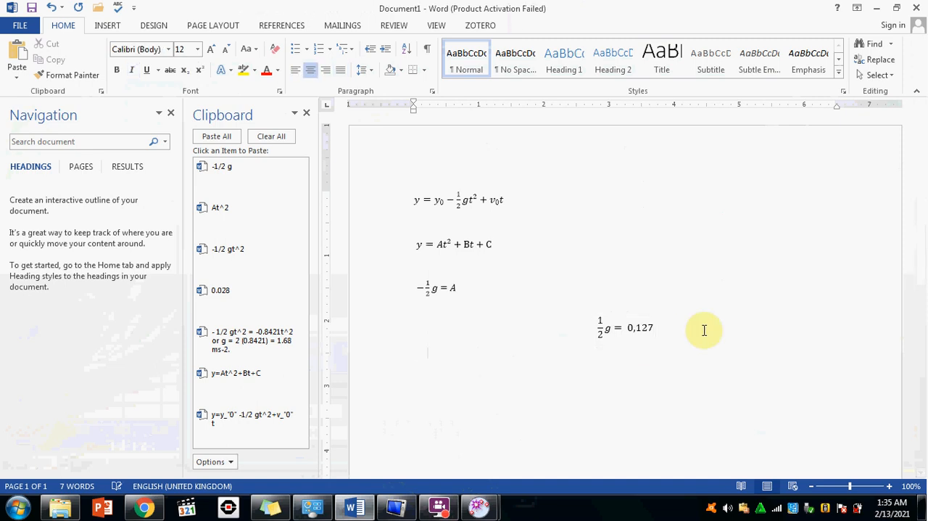
pyautogui.write('G')
pyautogui.press('BackSpace')
pyautogui.write('G')
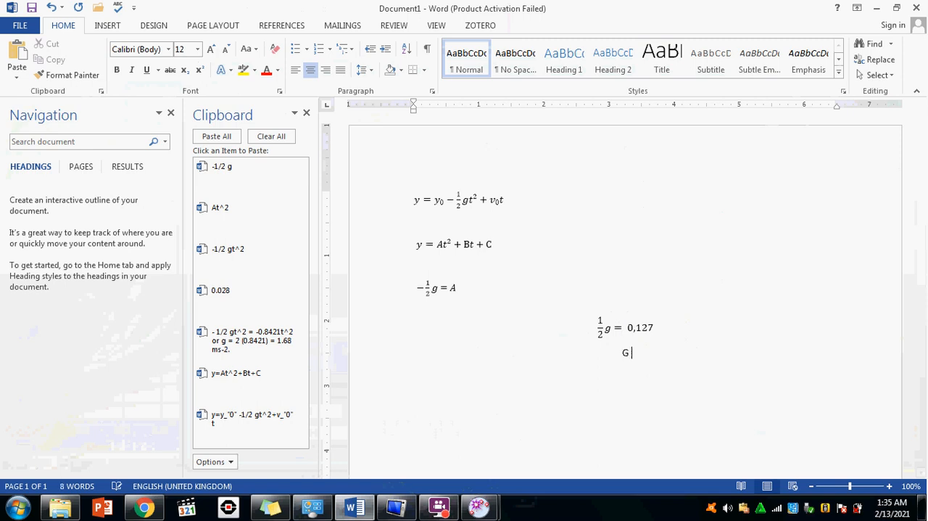
pyautogui.write(' = 0,127 x 2')
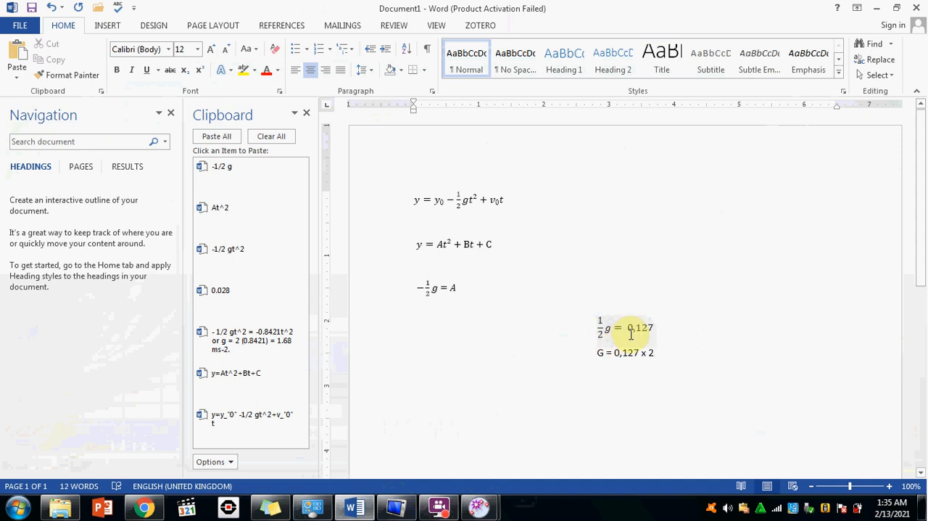
pyautogui.doubleClick(601, 353)
pyautogui.press('Delete')
pyautogui.write('g')
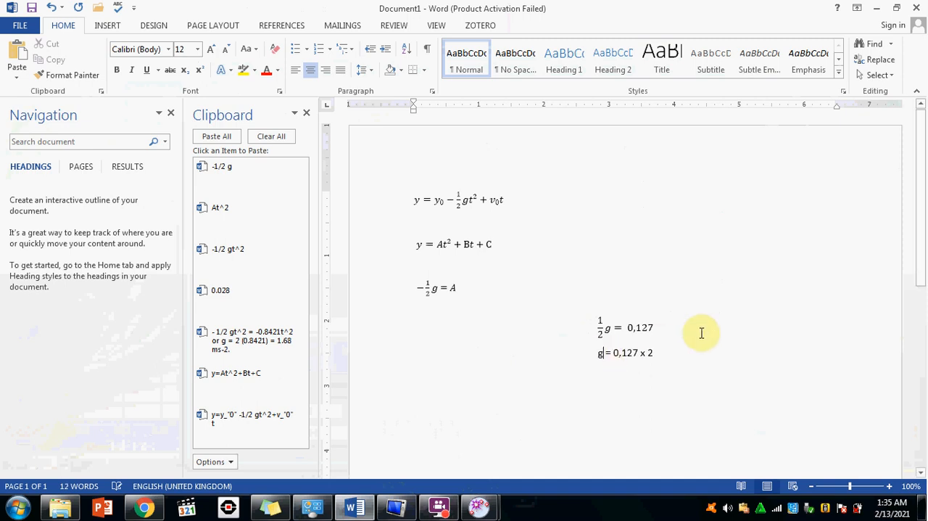
# Complete the g calculation with the result = 0,254 ms-2.
pyautogui.click(661, 353)
pyautogui.write('=')
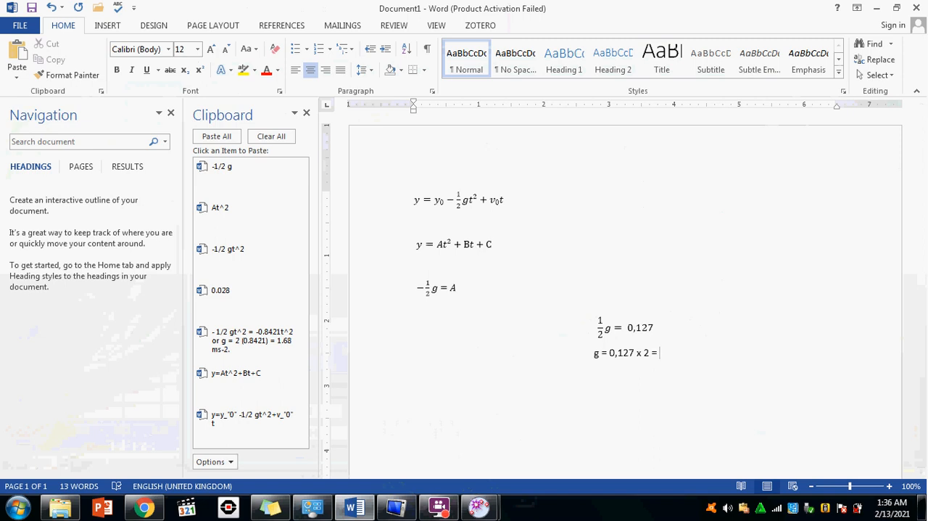
pyautogui.write('0,254')
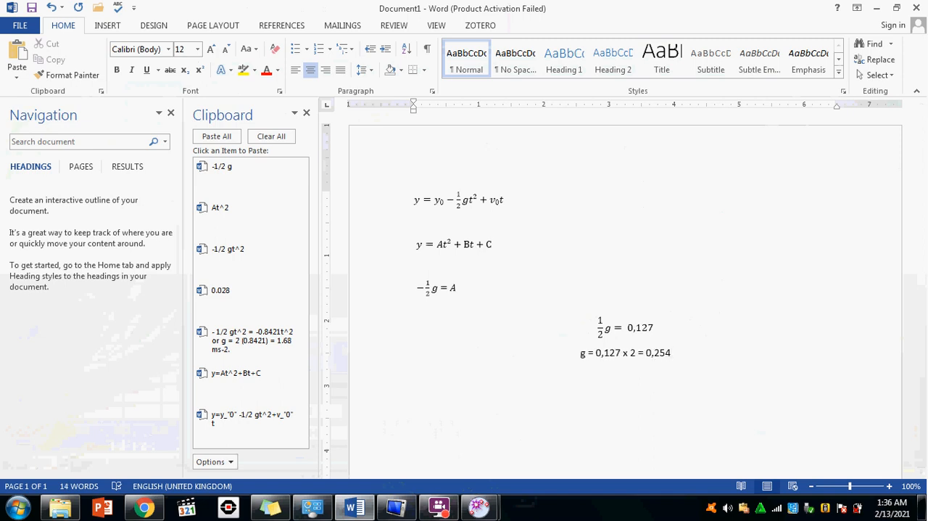
pyautogui.write(' ms')
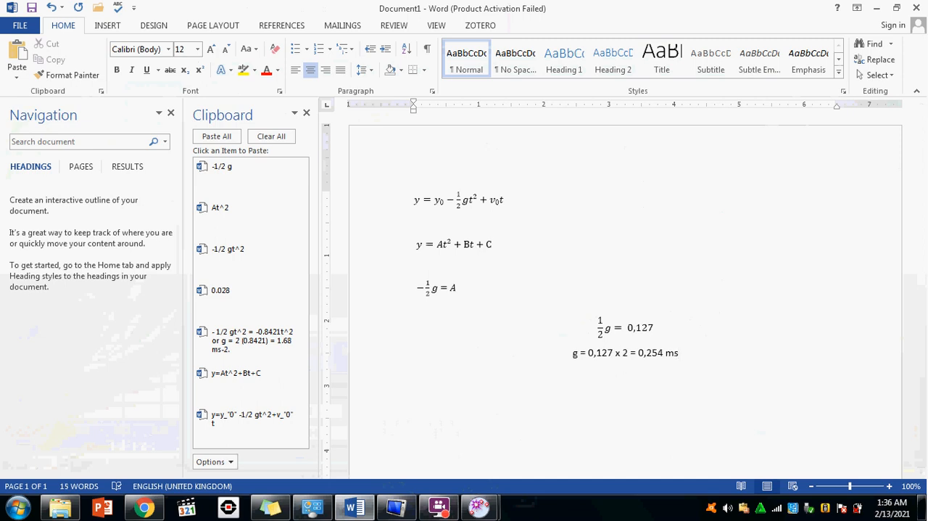
pyautogui.write('-2')
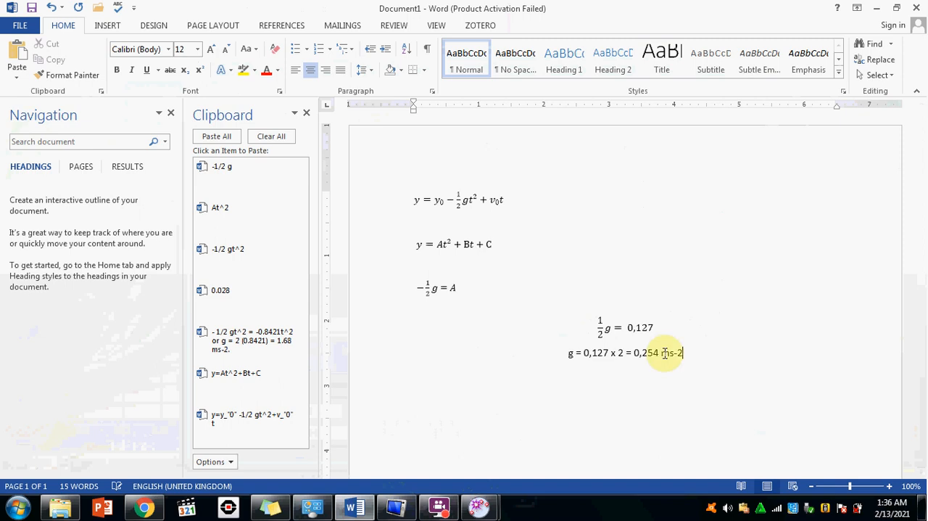
# Superscript the -2 exponent in the result's unit and insert a slash between m and s.
pyautogui.moveTo(683, 354); pyautogui.dragTo(674, 353)
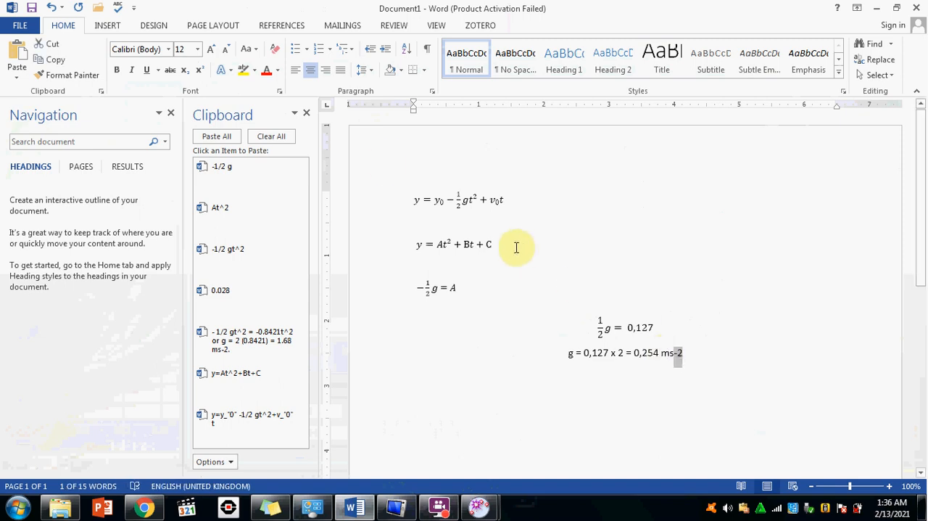
pyautogui.click(200, 77)
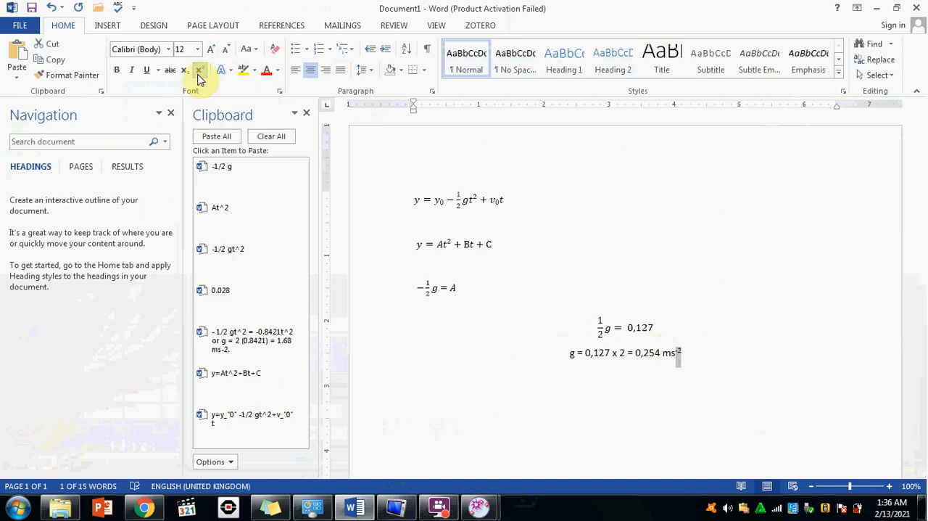
pyautogui.click(668, 356)
pyautogui.write('/')
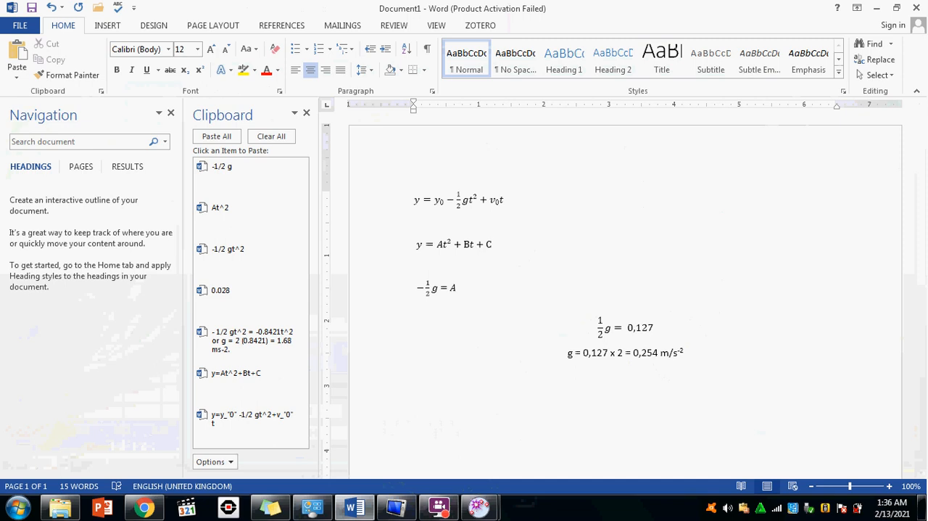
# Switch to Tracker to review the HAMMER y-position plot and the parabola fit in the Data Tool.
pyautogui.moveTo(485, 514)
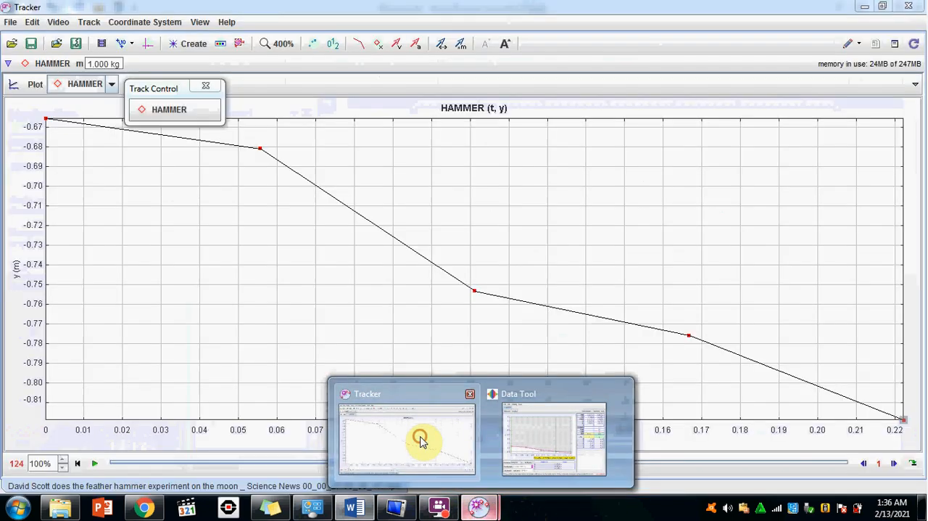
pyautogui.click(422, 440)
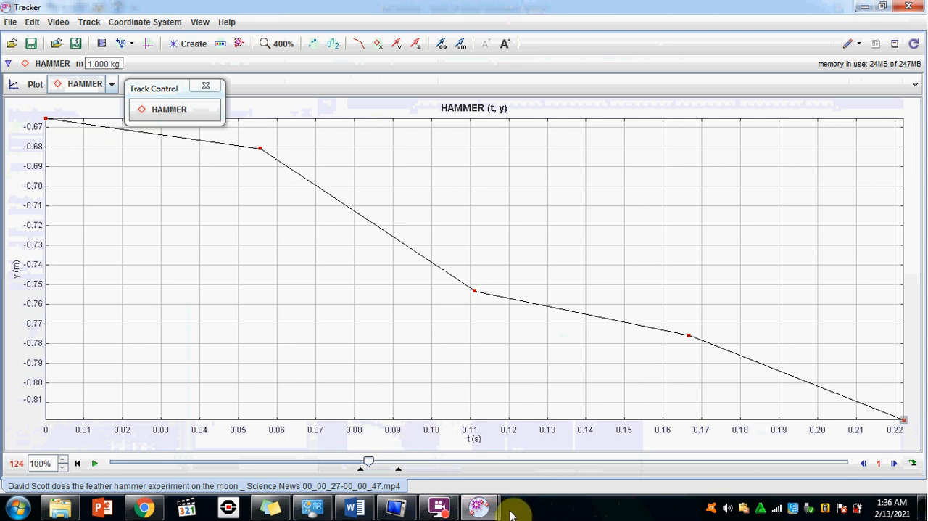
pyautogui.moveTo(478, 508)
pyautogui.click(541, 469)
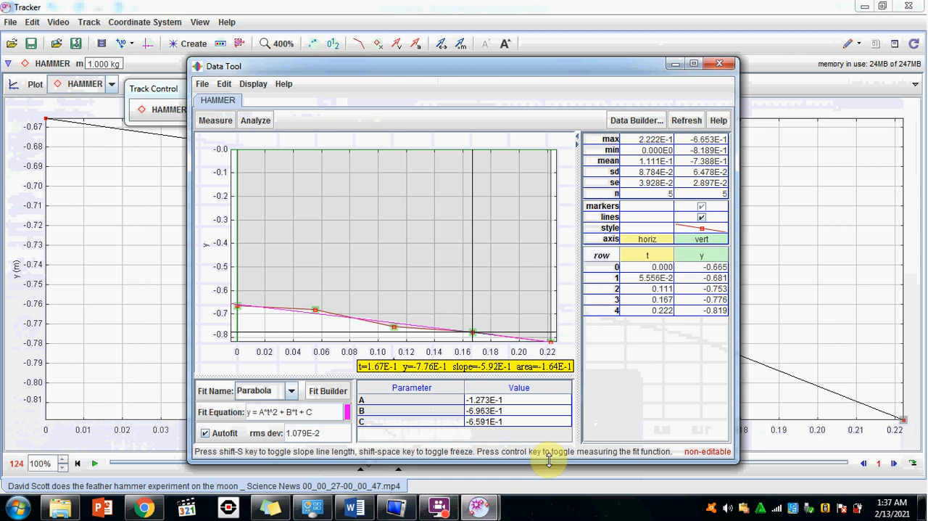
pyautogui.click(439, 507)
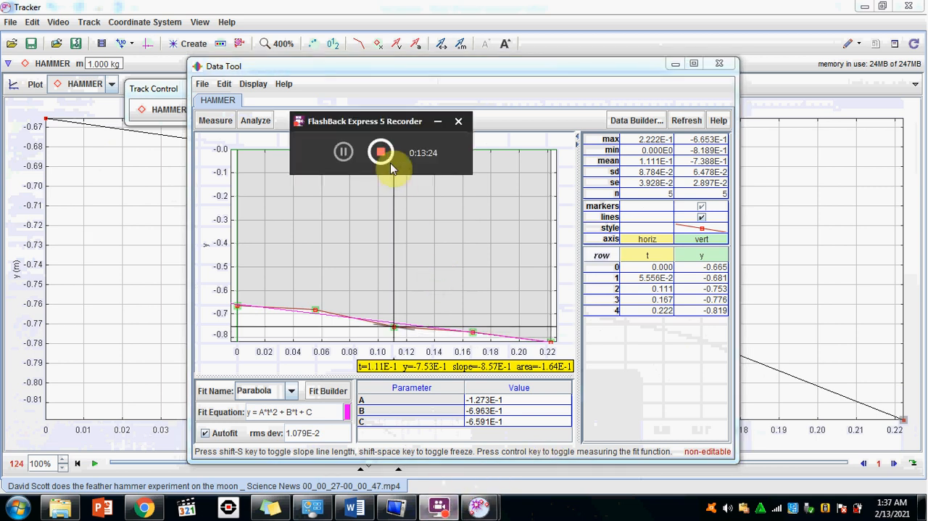